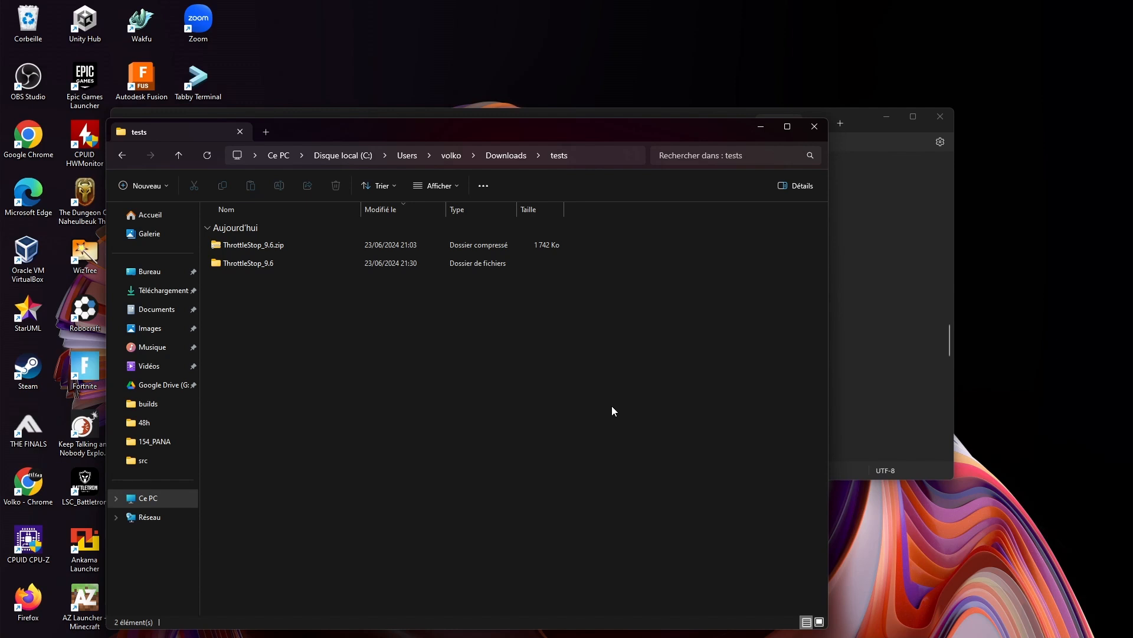
Extract ThrottleStop_9.6.zip from the tests folder into its own ThrottleStop_9.6 subfolder using 7-Zip
{"action": "left_click", "coordinate": [507, 248]}
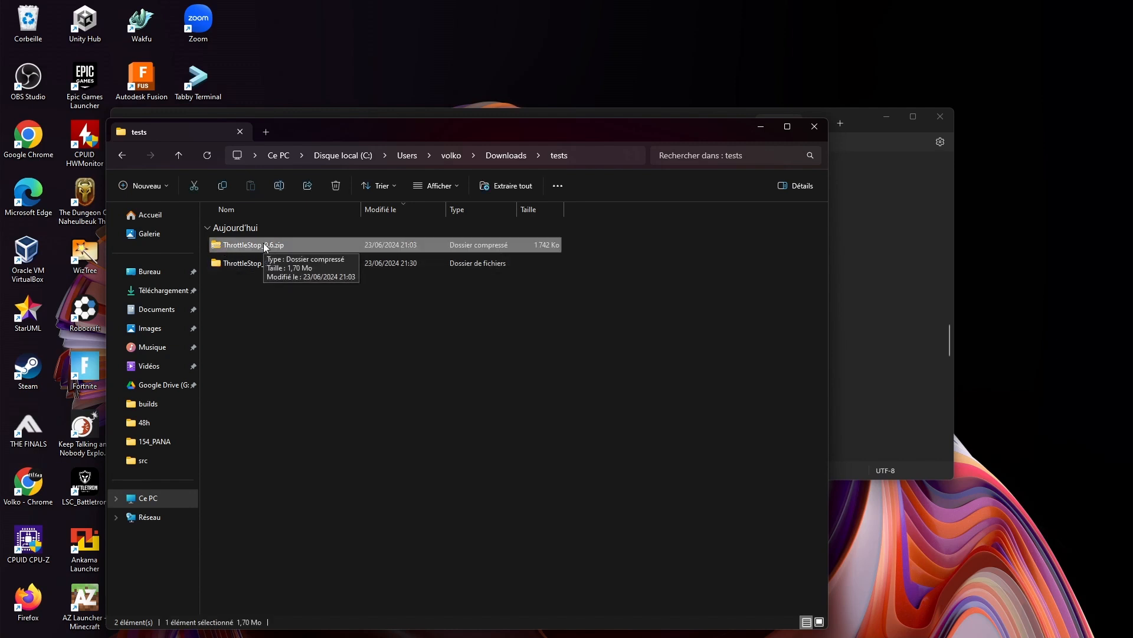
{"action": "left_click", "coordinate": [336, 332]}
{"action": "left_click", "coordinate": [265, 247]}
{"action": "right_click", "coordinate": [265, 247]}
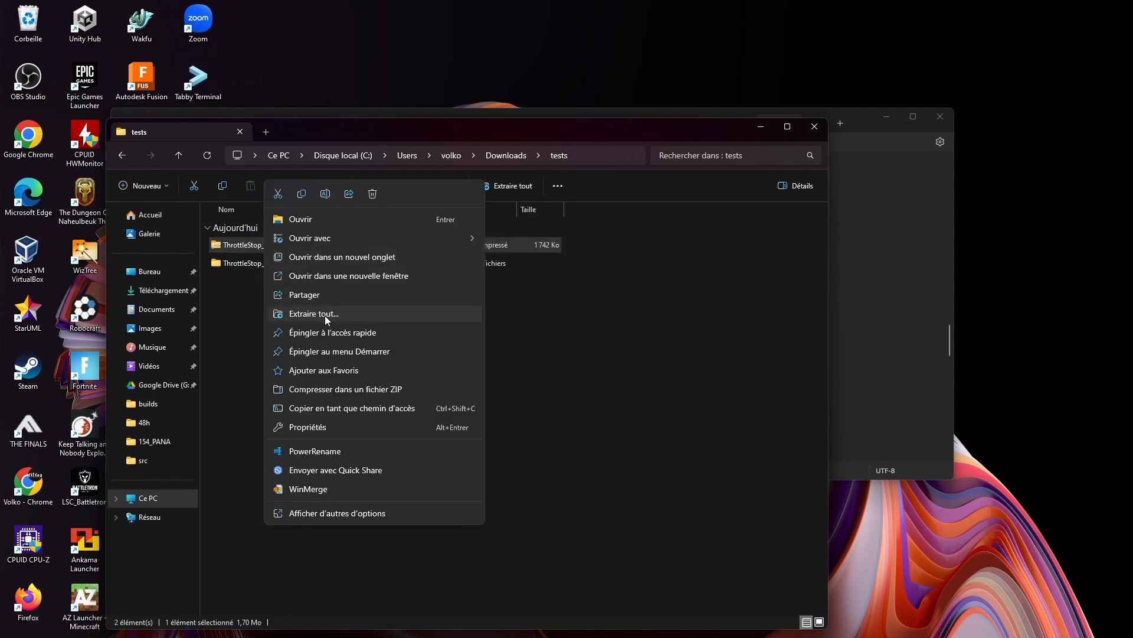
{"action": "left_click", "coordinate": [349, 514]}
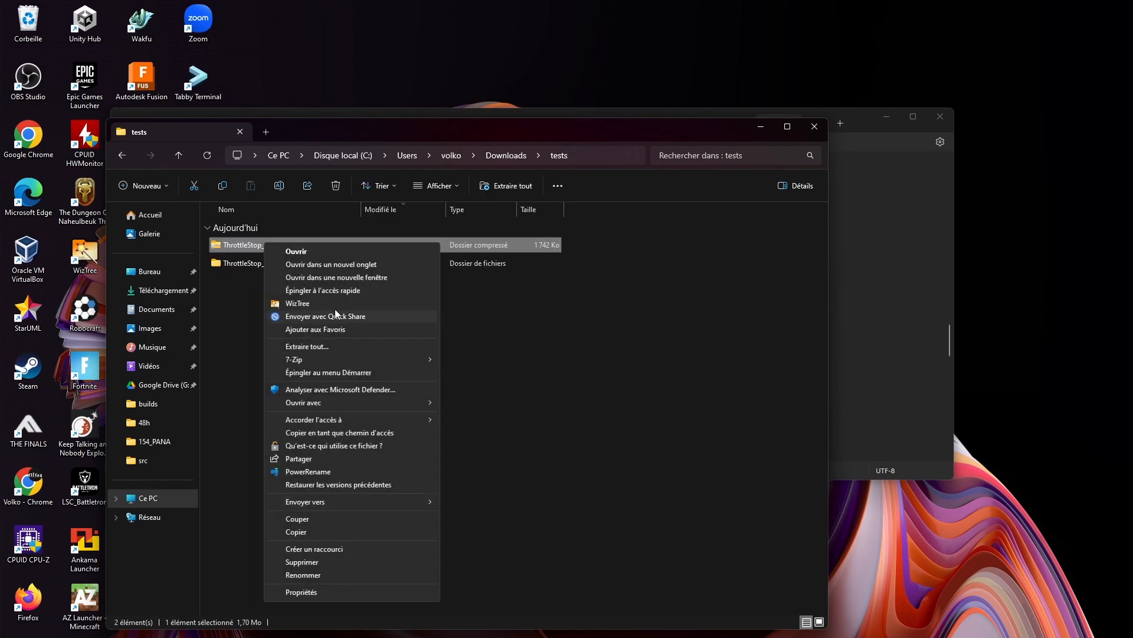
{"action": "mouse_move", "coordinate": [295, 359]}
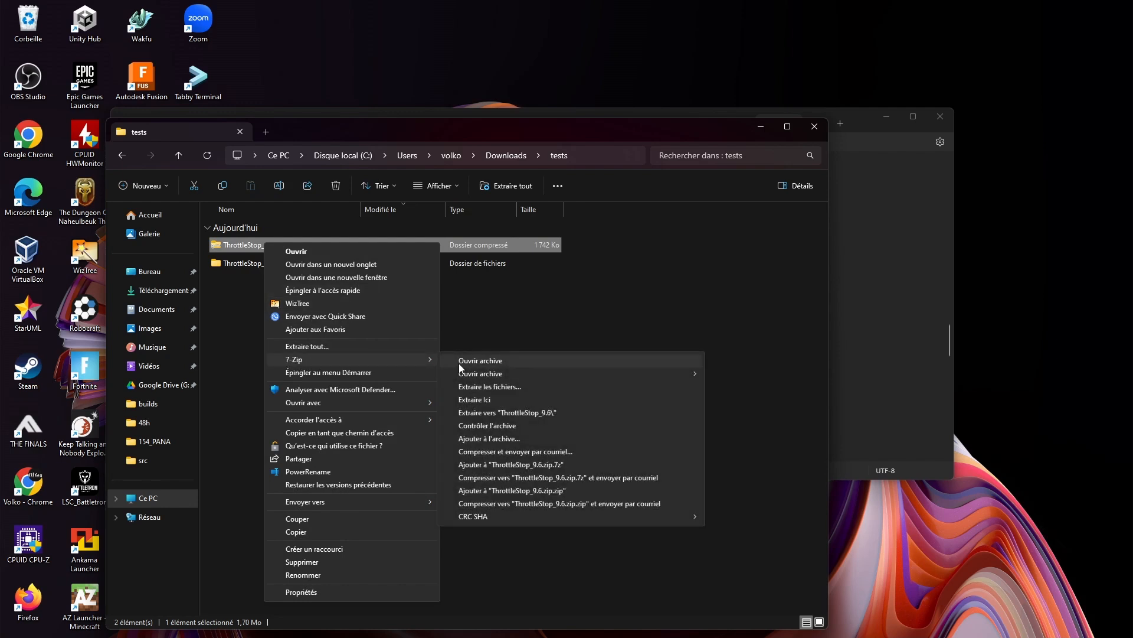
{"action": "left_click", "coordinate": [539, 413]}
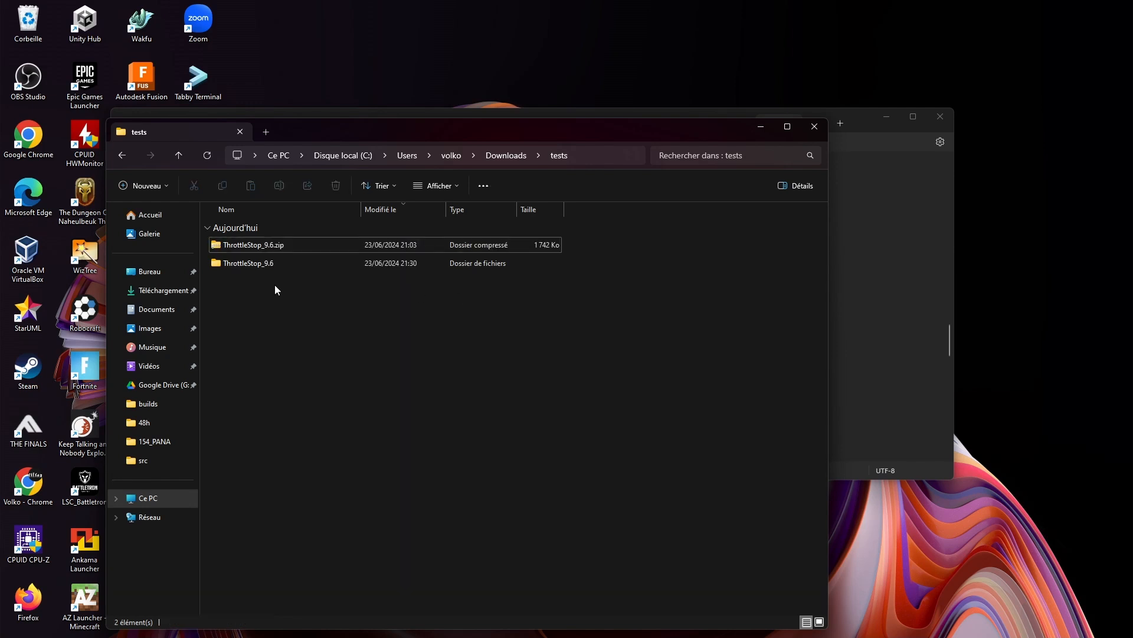
Open the extracted ThrottleStop_9.6 folder and look over its files, particularly ThrottleStop.ini and ThrottleStop.exe
{"action": "double_click", "coordinate": [276, 265]}
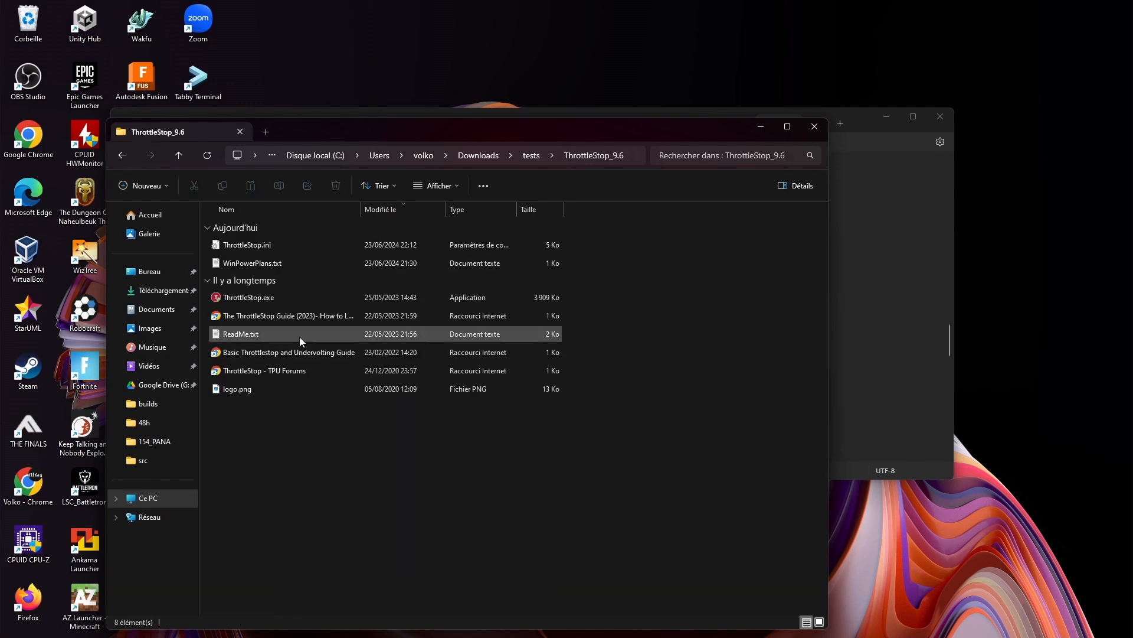
{"action": "left_click_drag", "start_coordinate": [576, 473], "coordinate": [338, 234]}
{"action": "left_click_drag", "start_coordinate": [606, 457], "coordinate": [346, 314]}
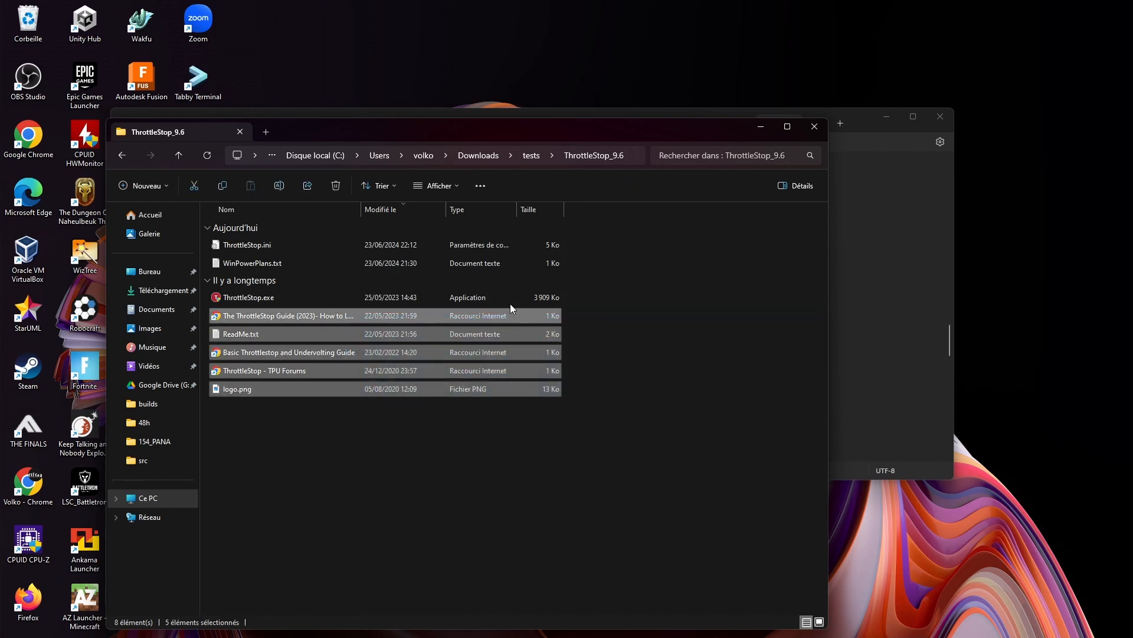
{"action": "left_click_drag", "start_coordinate": [654, 251], "coordinate": [503, 253]}
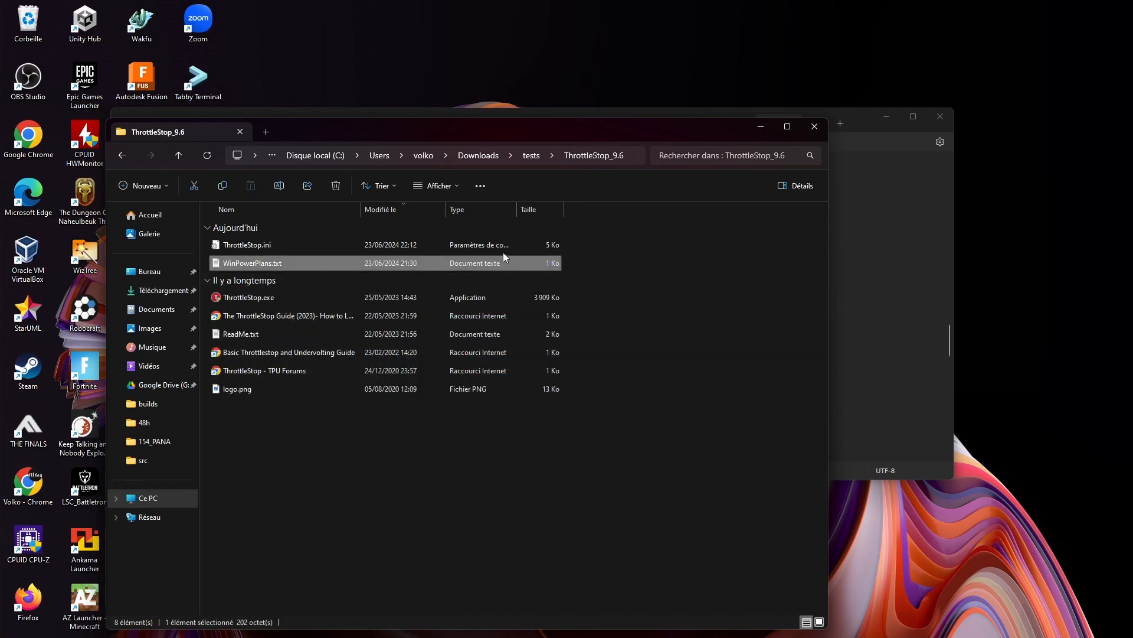
{"action": "left_click", "coordinate": [312, 242]}
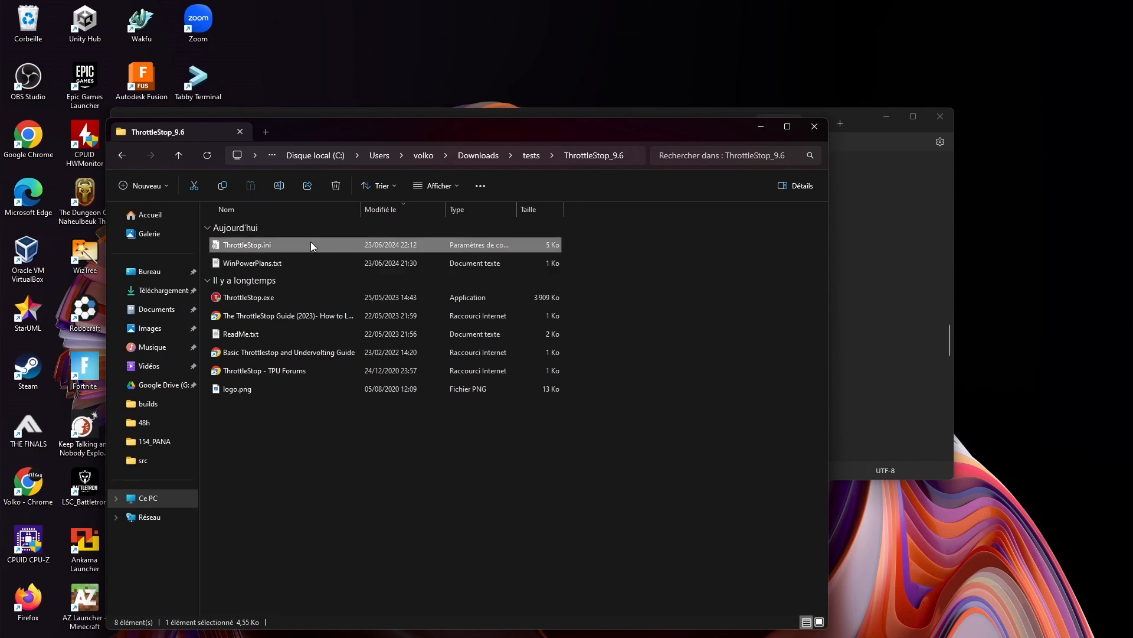
{"action": "left_click", "coordinate": [269, 296]}
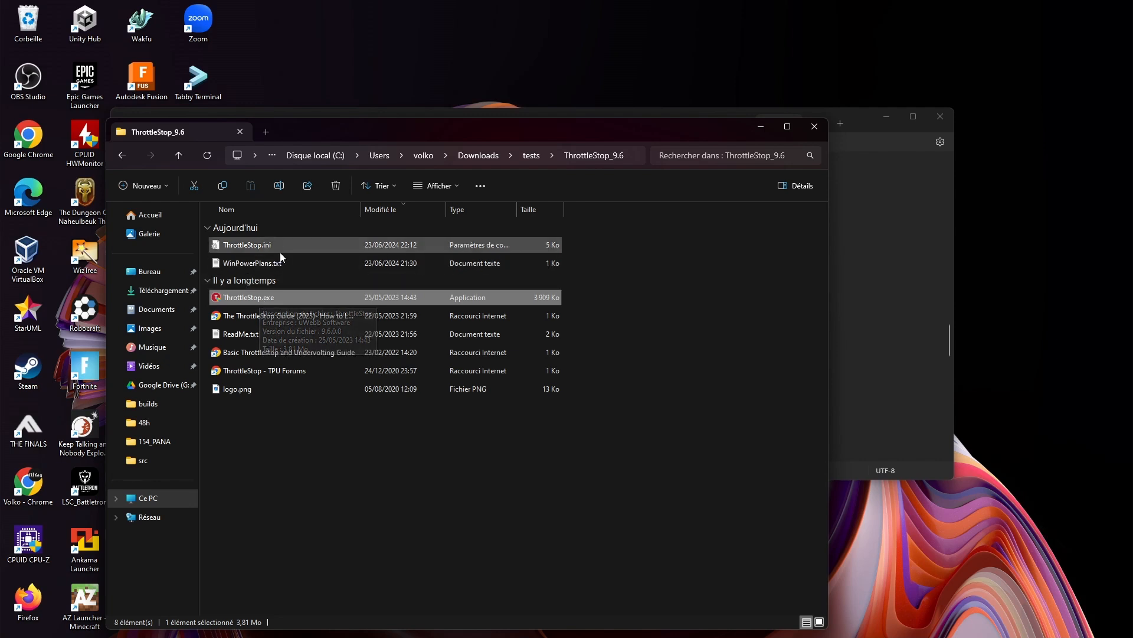
{"action": "left_click", "coordinate": [259, 245]}
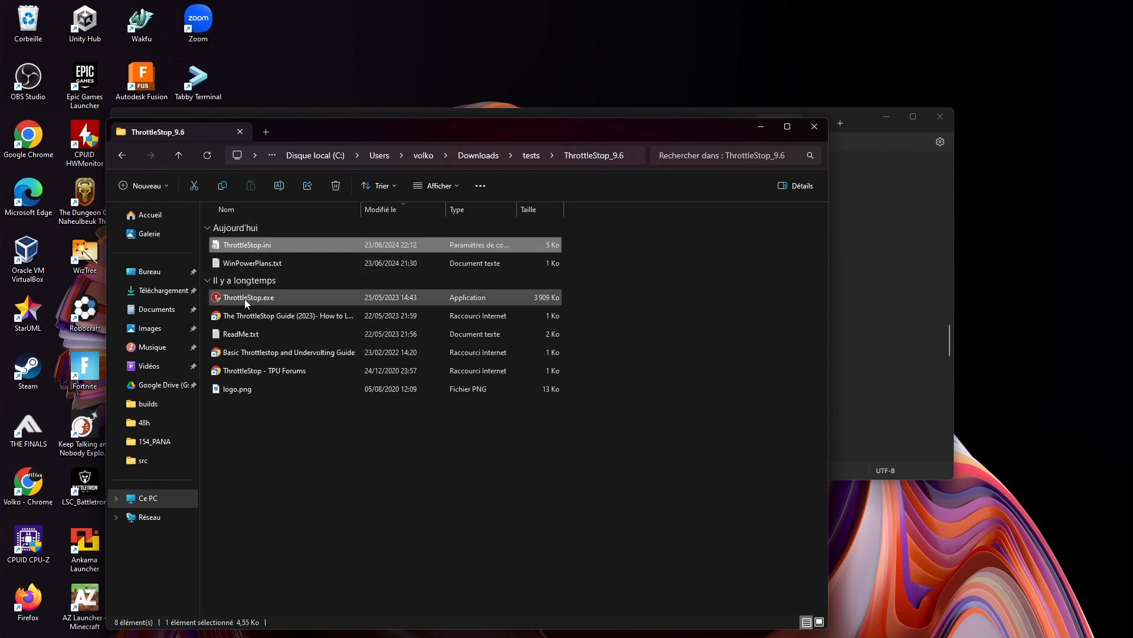
Open ThrottleStop.ini in the text editor and look through its settings down to the end of the file
{"action": "right_click", "coordinate": [274, 242]}
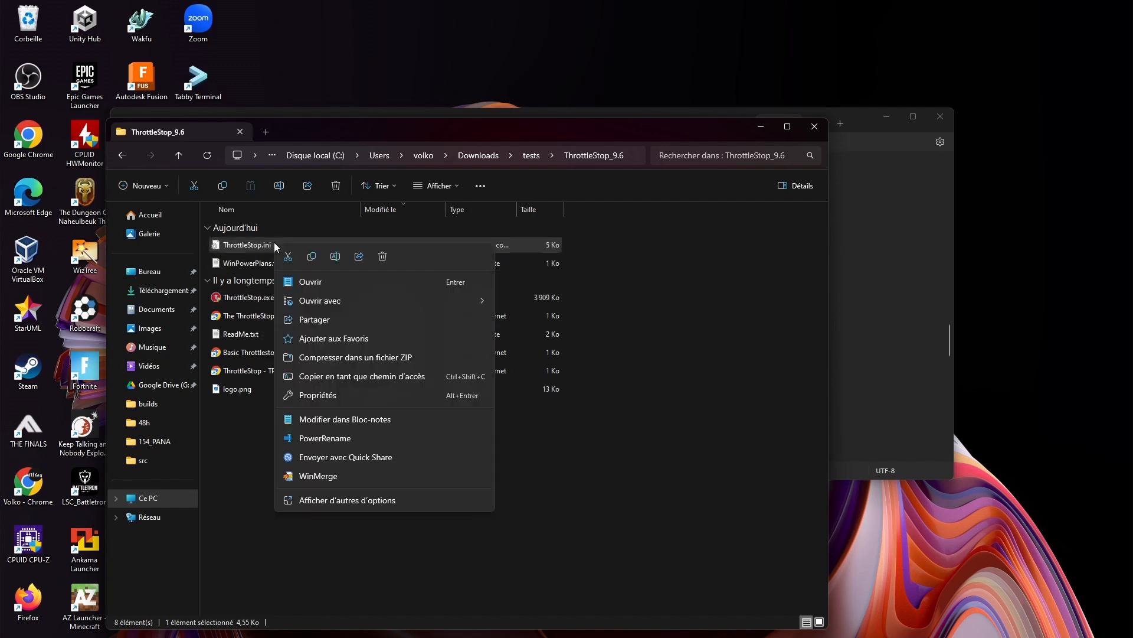
{"action": "left_click", "coordinate": [325, 288]}
{"action": "scroll", "coordinate": [236, 303], "scroll_direction": "down", "scroll_amount": 20}
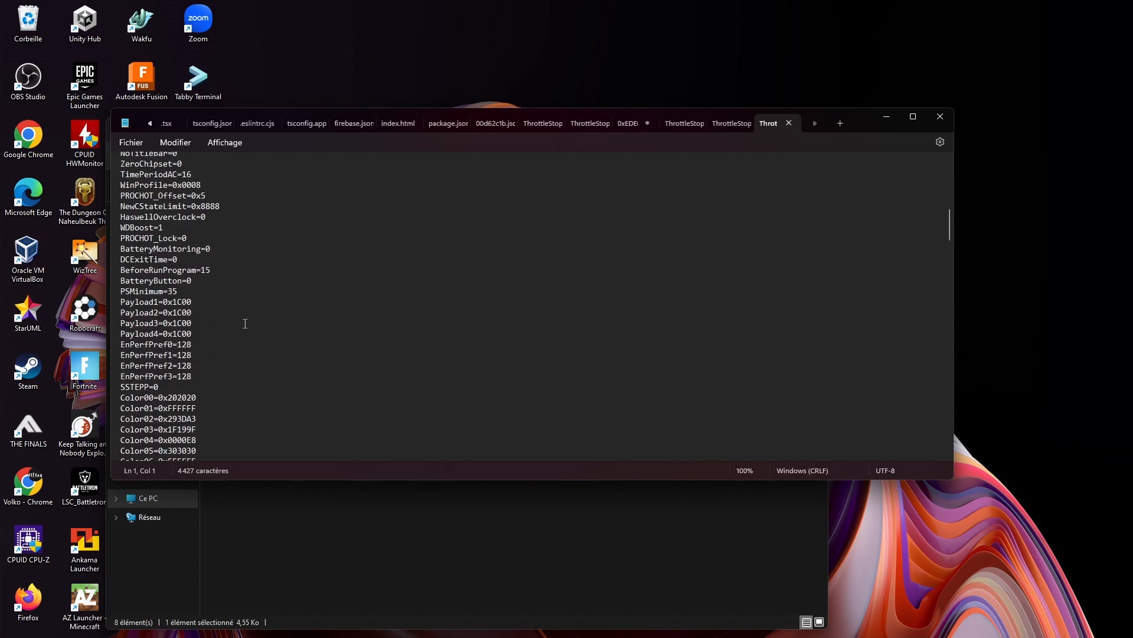
{"action": "scroll", "coordinate": [243, 318], "scroll_direction": "down", "scroll_amount": 15}
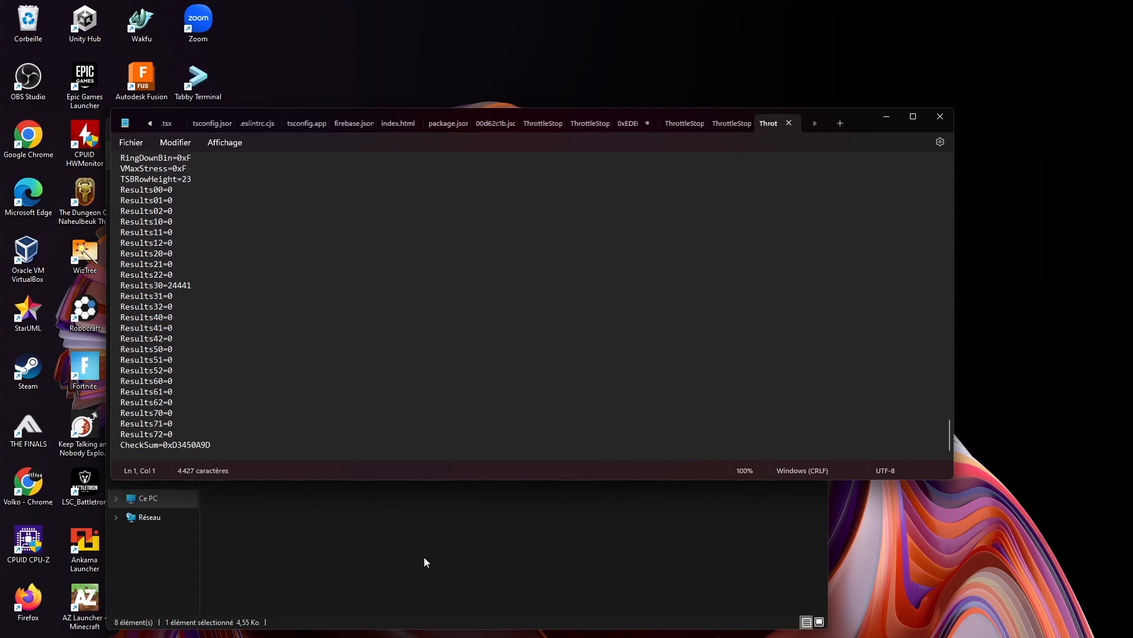
Return to the ThrottleStop_9.6 folder and launch ThrottleStop.exe
{"action": "left_click", "coordinate": [424, 557]}
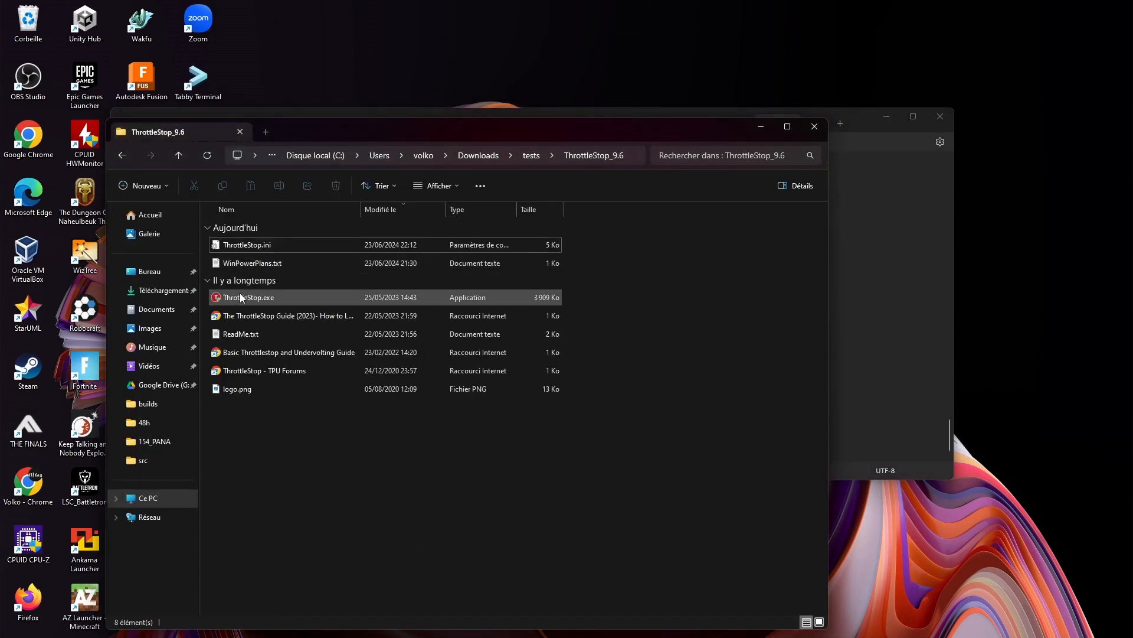
{"action": "double_click", "coordinate": [240, 297]}
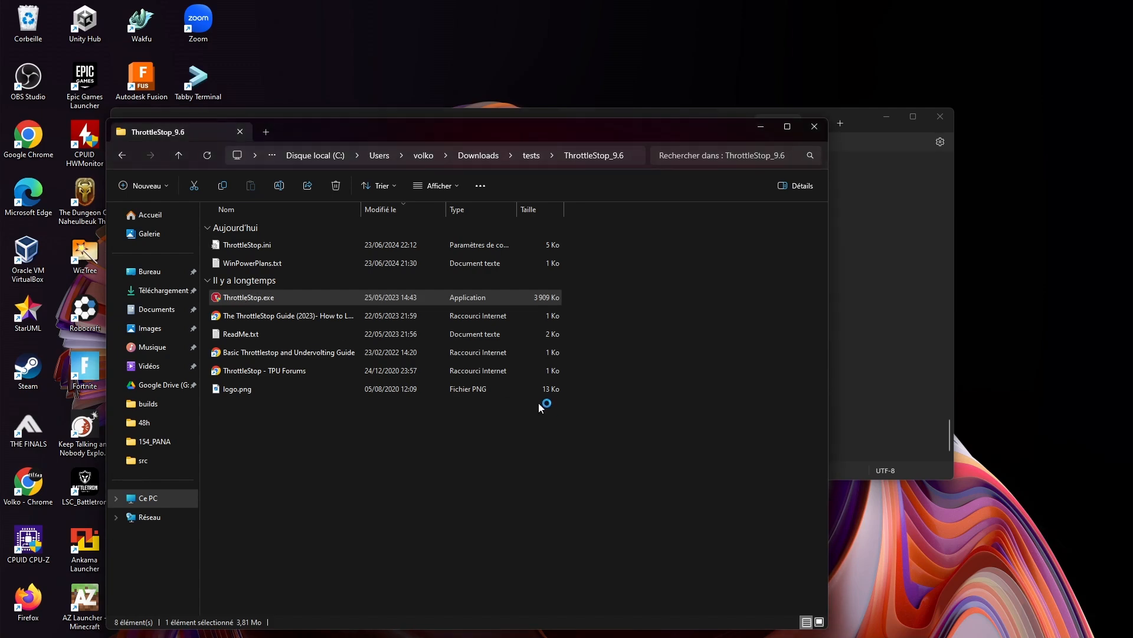
{"action": "left_click_drag", "start_coordinate": [521, 188], "coordinate": [466, 186]}
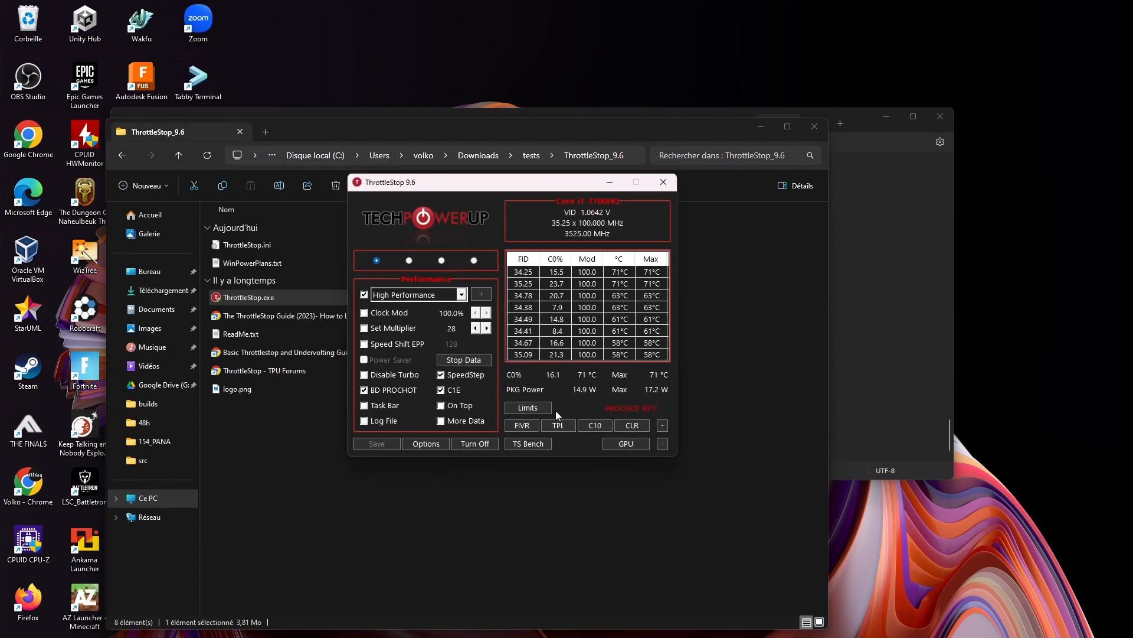
Set the CPU Core offset voltage to -60.5 mV in the FIVR settings and apply it
{"action": "left_click", "coordinate": [526, 427]}
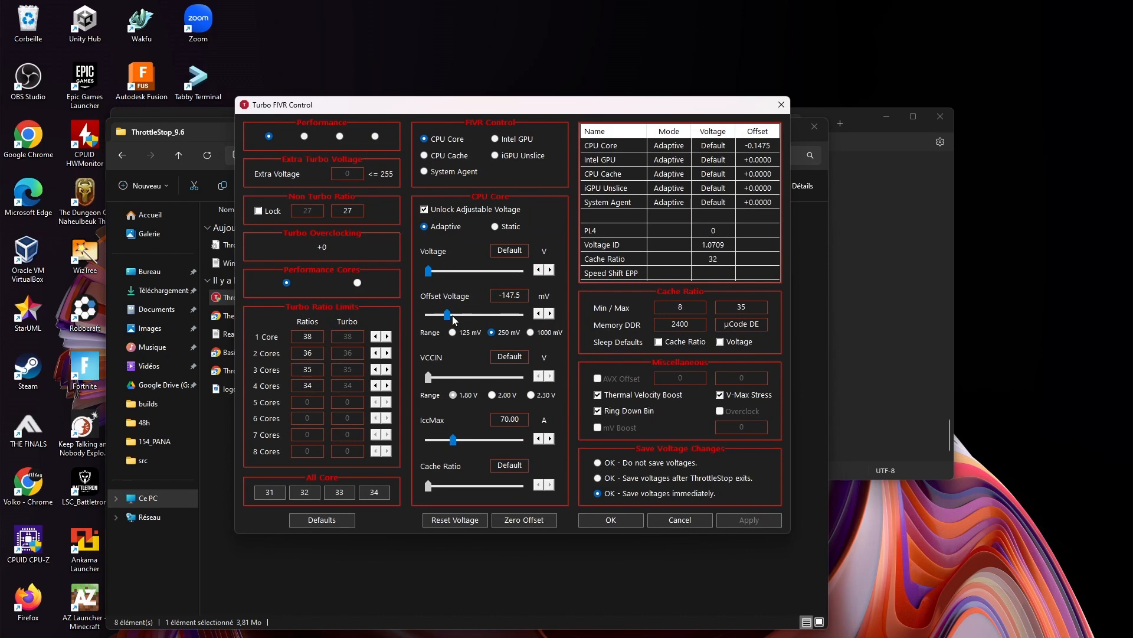
{"action": "left_click_drag", "start_coordinate": [450, 315], "coordinate": [466, 315]}
{"action": "left_click", "coordinate": [751, 521]}
{"action": "left_click", "coordinate": [619, 515]}
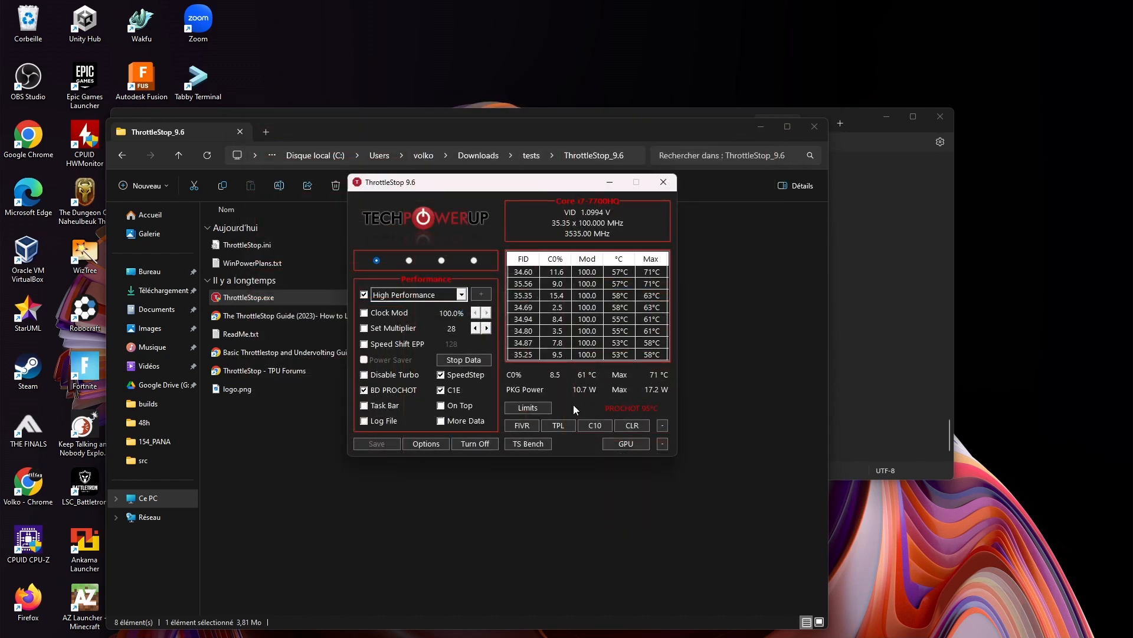
Review the High Performance profile option and the CPU Core voltage settings in the FIVR window, and close that window
{"action": "left_click_drag", "start_coordinate": [461, 190], "coordinate": [496, 199]}
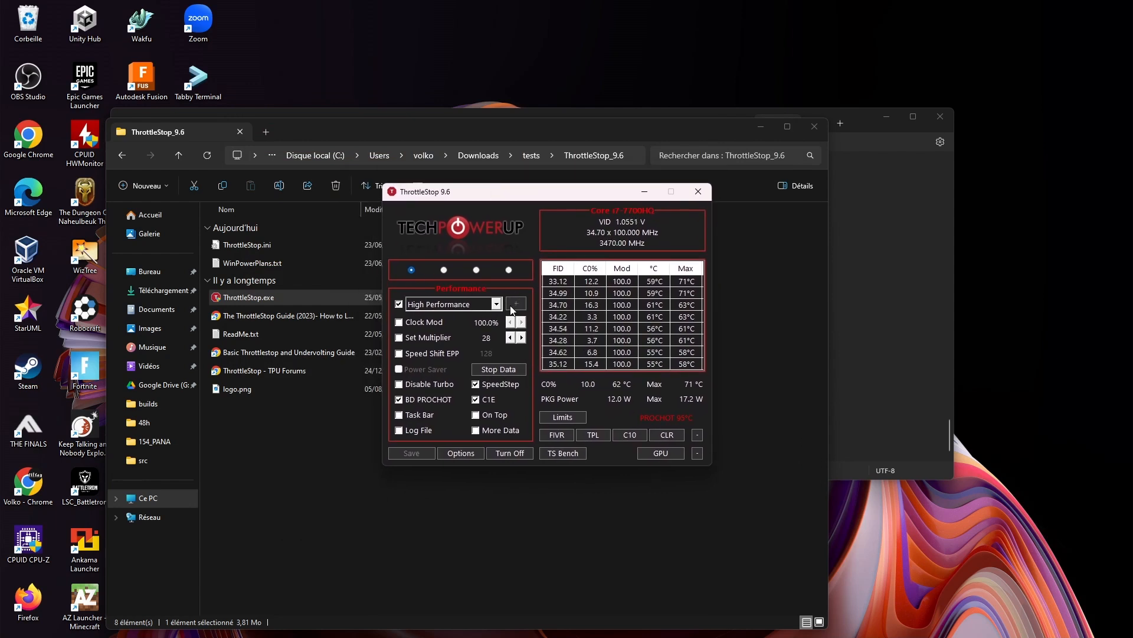
{"action": "left_click", "coordinate": [400, 304]}
{"action": "left_click", "coordinate": [556, 435]}
{"action": "left_click_drag", "start_coordinate": [551, 122], "coordinate": [420, 104]}
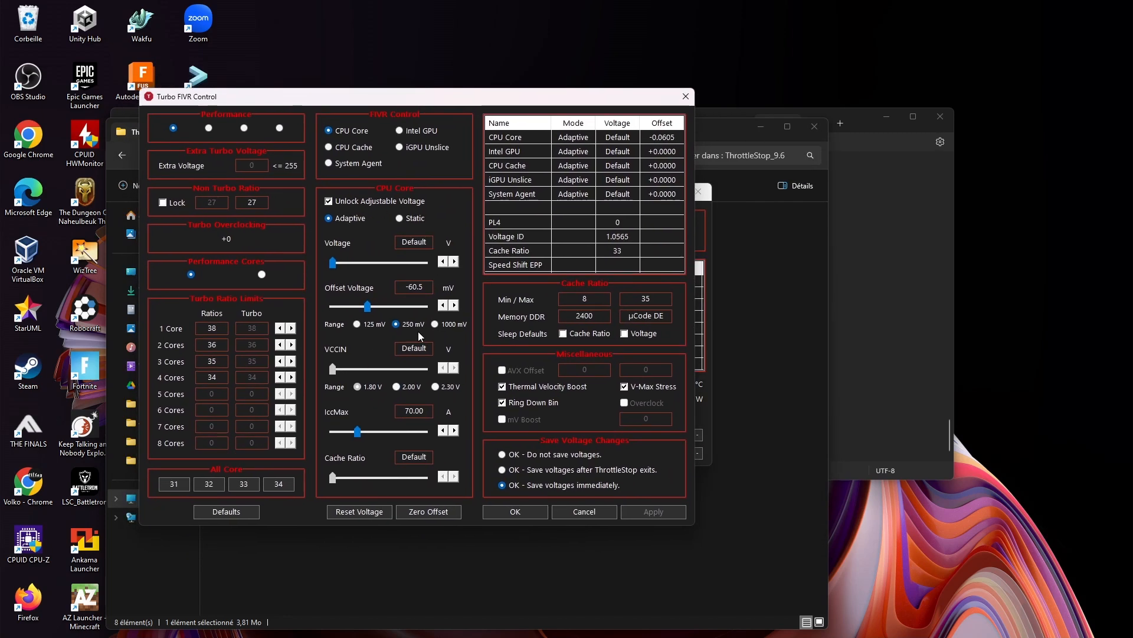
{"action": "left_click", "coordinate": [691, 103]}
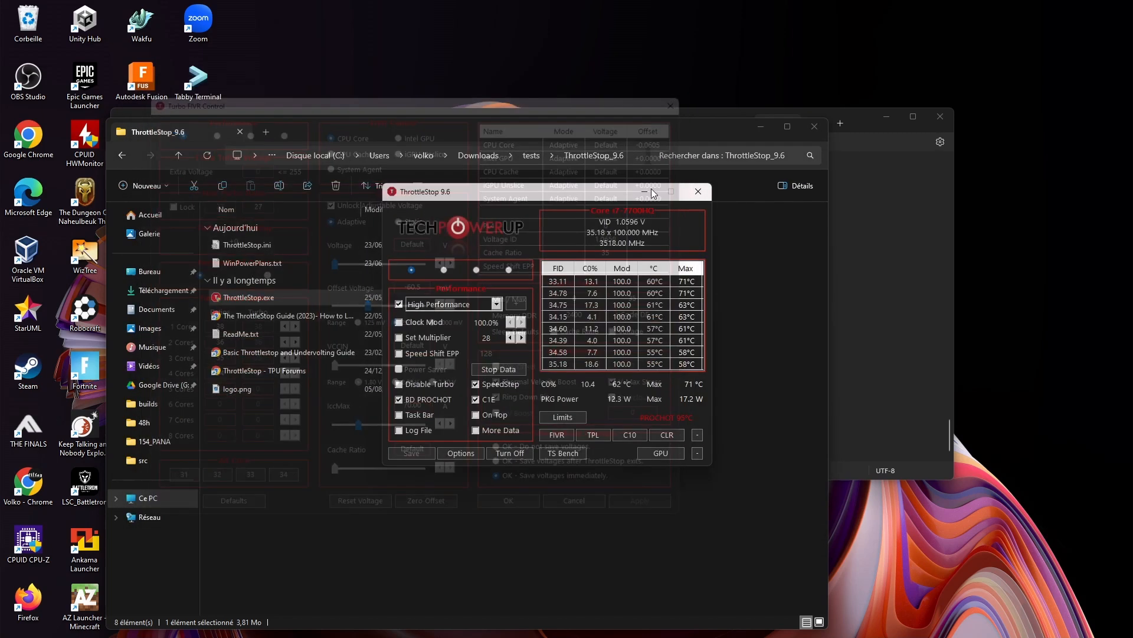
Open TS Bench and the Turbo FIVR Control window and arrange them beside each other
{"action": "left_click", "coordinate": [553, 455]}
{"action": "left_click_drag", "start_coordinate": [785, 195], "coordinate": [817, 204]}
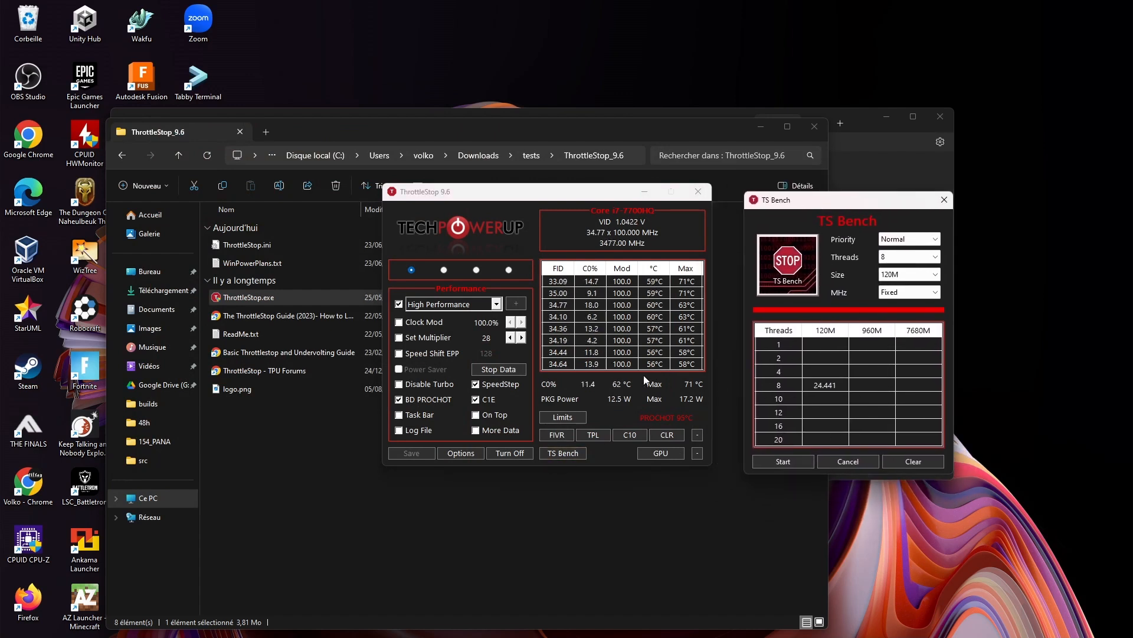
{"action": "left_click", "coordinate": [558, 435]}
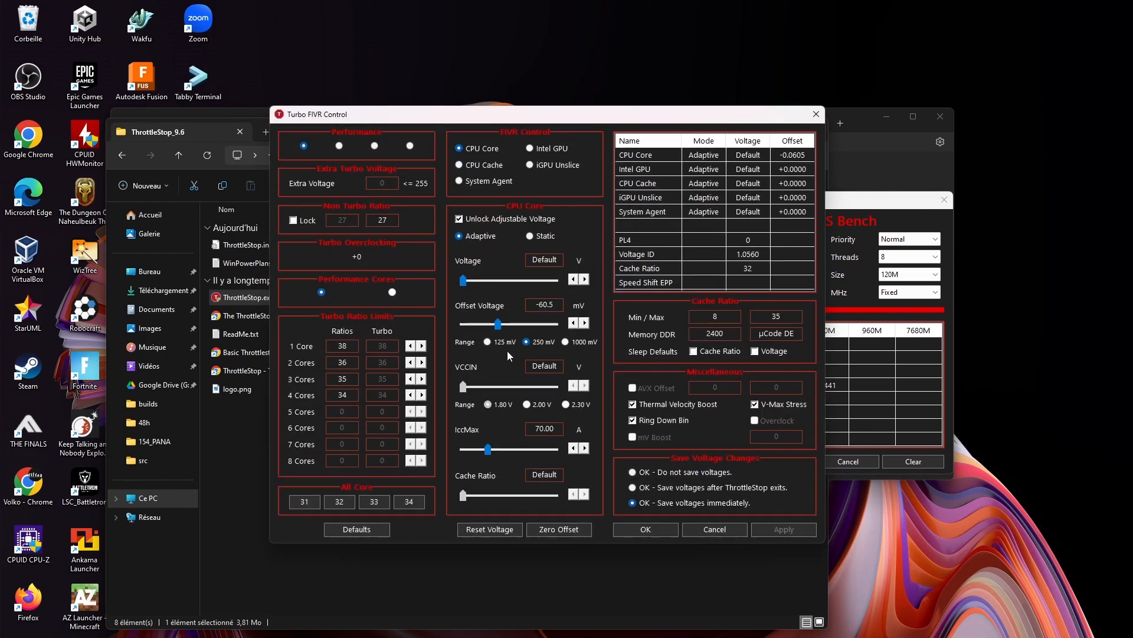
{"action": "left_click_drag", "start_coordinate": [672, 115], "coordinate": [463, 97]}
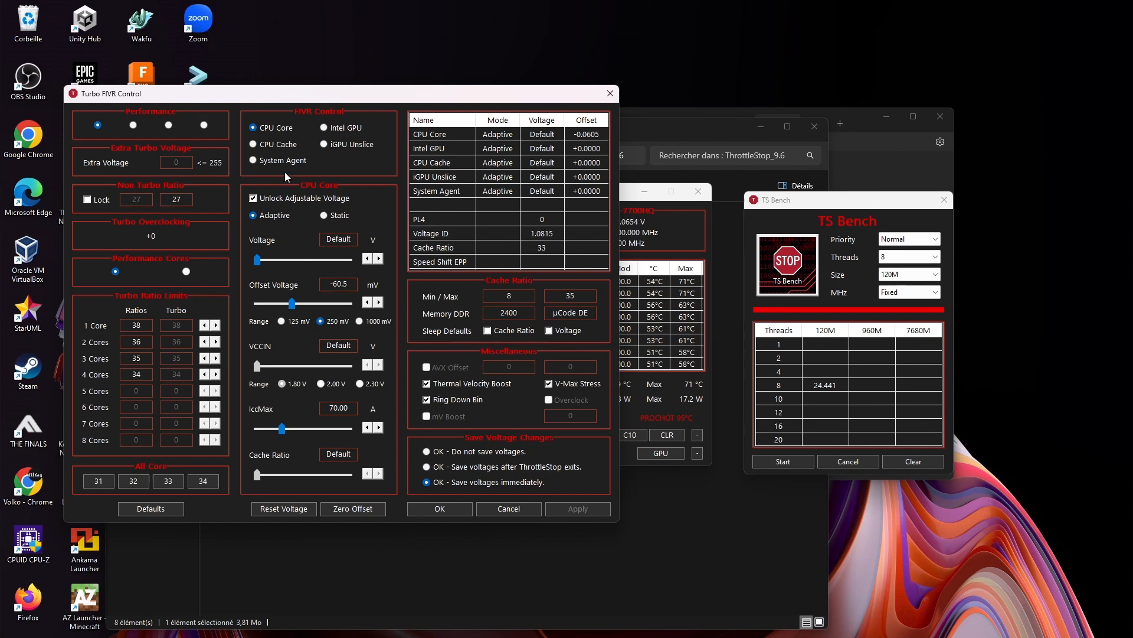
{"action": "left_click_drag", "start_coordinate": [295, 100], "coordinate": [328, 94]}
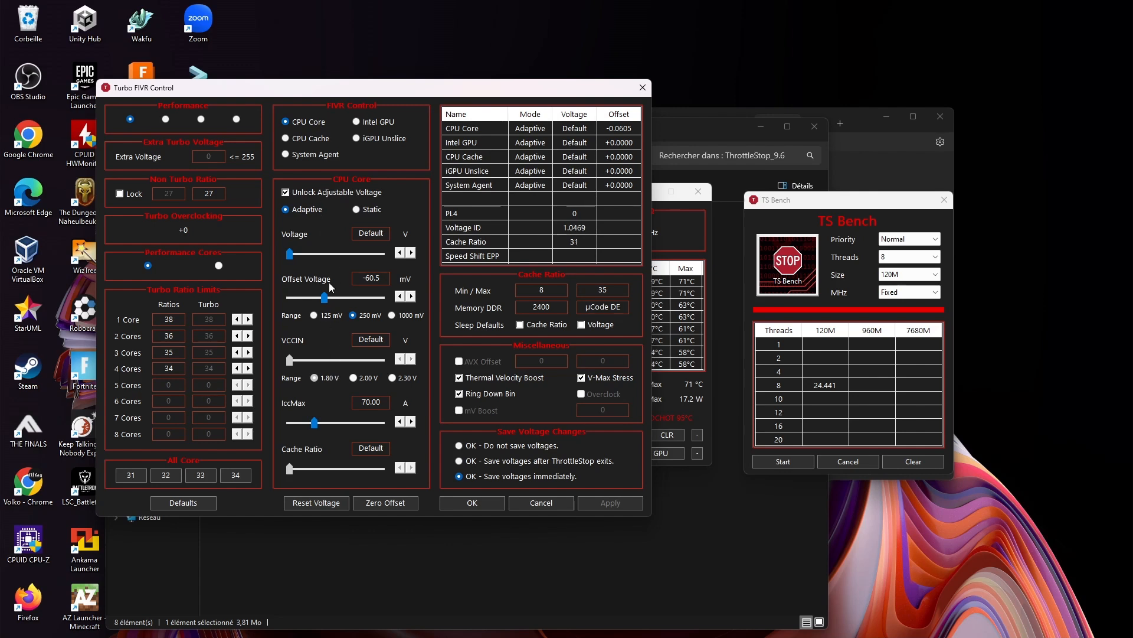
Try the 125 mV and 250 mV offset ranges for CPU Core and set its offset voltage to about -137.7 mV
{"action": "mouse_move", "coordinate": [323, 299]}
{"action": "left_mouse_down"}
{"action": "mouse_move", "coordinate": [353, 299]}
{"action": "mouse_move", "coordinate": [299, 302]}
{"action": "mouse_move", "coordinate": [341, 304]}
{"action": "mouse_move", "coordinate": [316, 305]}
{"action": "left_mouse_up"}
{"action": "left_click", "coordinate": [314, 316]}
{"action": "left_click", "coordinate": [326, 303]}
{"action": "left_click_drag", "start_coordinate": [327, 303], "coordinate": [274, 301]}
{"action": "left_click", "coordinate": [353, 315]}
{"action": "left_click_drag", "start_coordinate": [312, 297], "coordinate": [308, 303]}
{"action": "left_click", "coordinate": [314, 315]}
{"action": "left_click_drag", "start_coordinate": [290, 299], "coordinate": [292, 297]}
{"action": "left_click", "coordinate": [353, 315]}
{"action": "left_click_drag", "start_coordinate": [313, 302], "coordinate": [309, 302]}
{"action": "left_click", "coordinate": [314, 315]}
{"action": "left_click", "coordinate": [353, 315]}
{"action": "left_click_drag", "start_coordinate": [311, 299], "coordinate": [311, 301]}
Lower the CPU Cache offset voltage using the 125 mV range, apply it and confirm the FIVR settings
{"action": "left_click", "coordinate": [285, 138]}
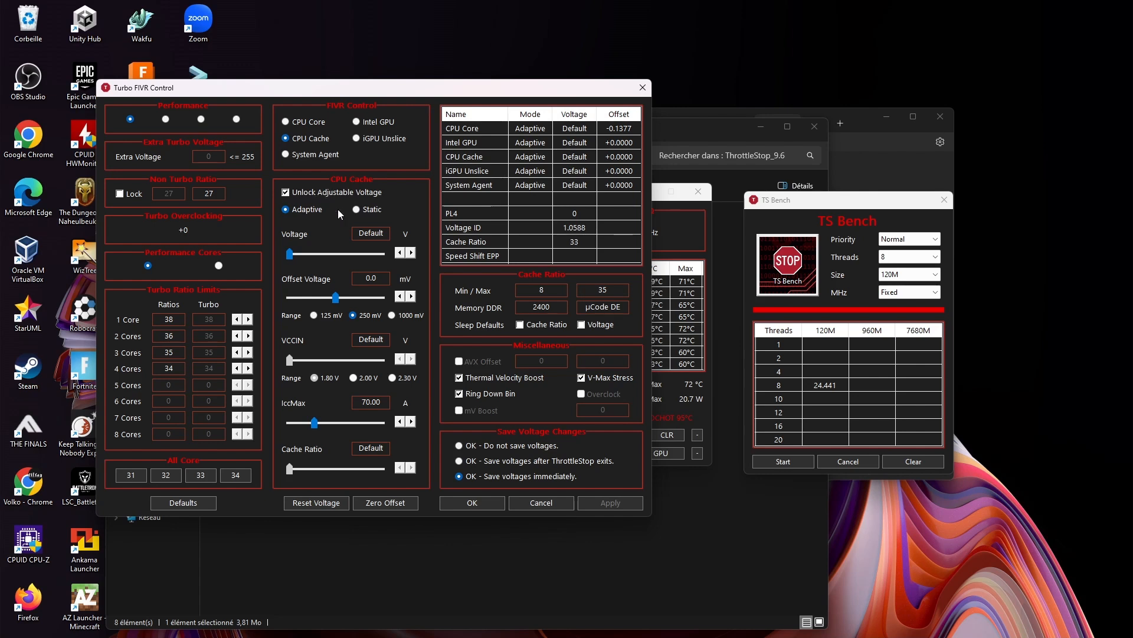
{"action": "left_click", "coordinate": [318, 314]}
{"action": "left_click_drag", "start_coordinate": [334, 297], "coordinate": [294, 299]}
{"action": "left_click", "coordinate": [615, 506]}
{"action": "left_click", "coordinate": [494, 506]}
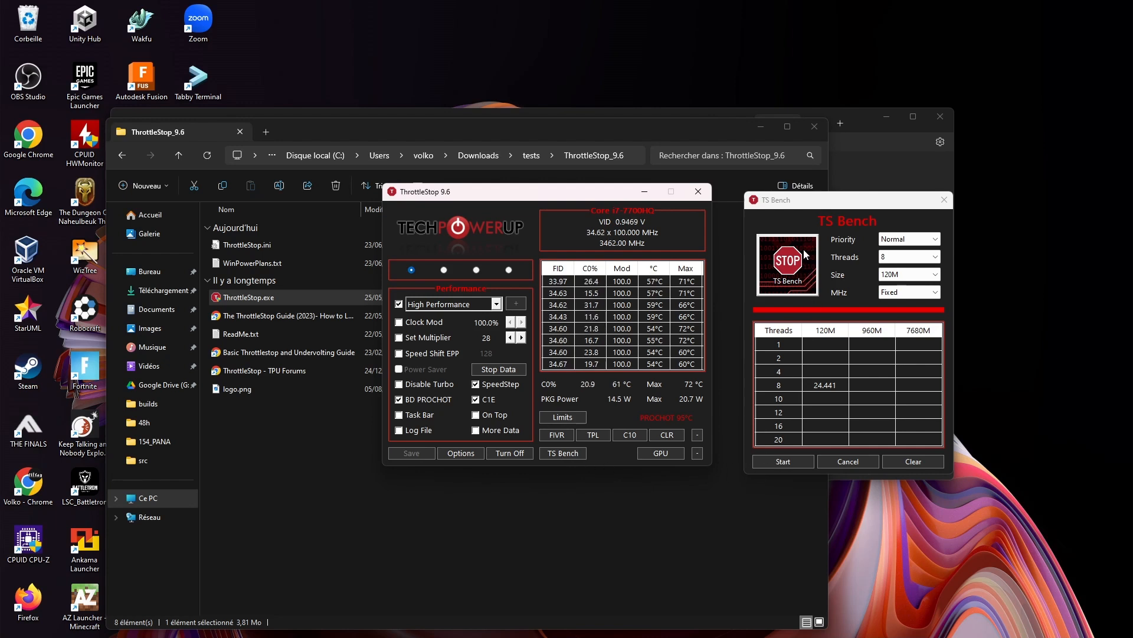
Run the TS Bench stress test with 8 threads, size 120M, keeping its window beside the temperature readings
{"action": "left_click_drag", "start_coordinate": [807, 205], "coordinate": [798, 198]}
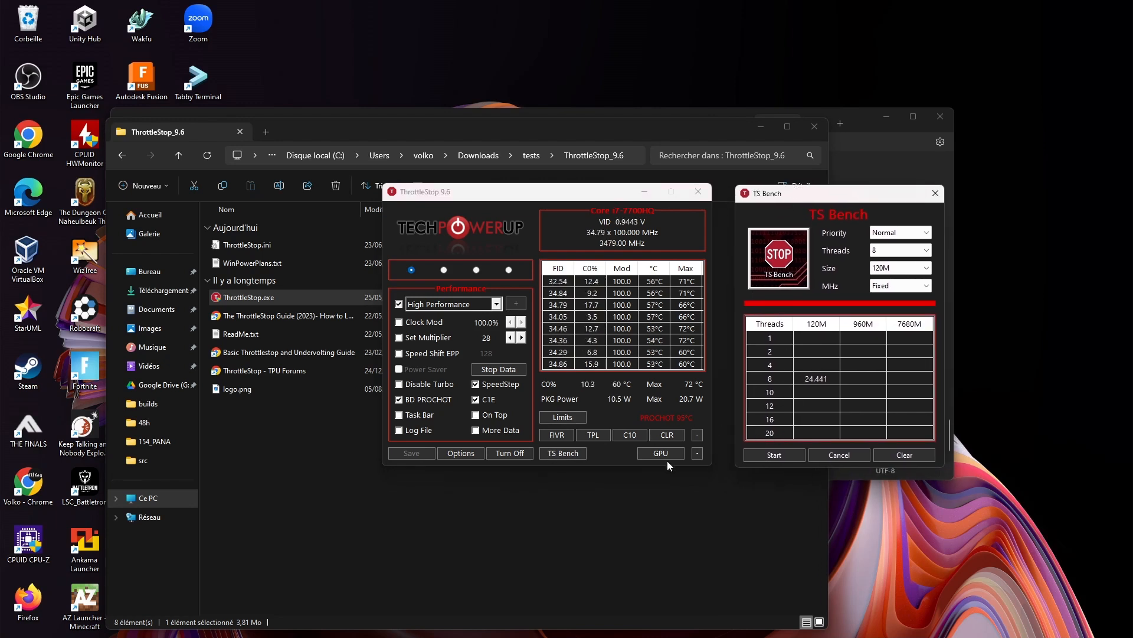
{"action": "left_click", "coordinate": [775, 455]}
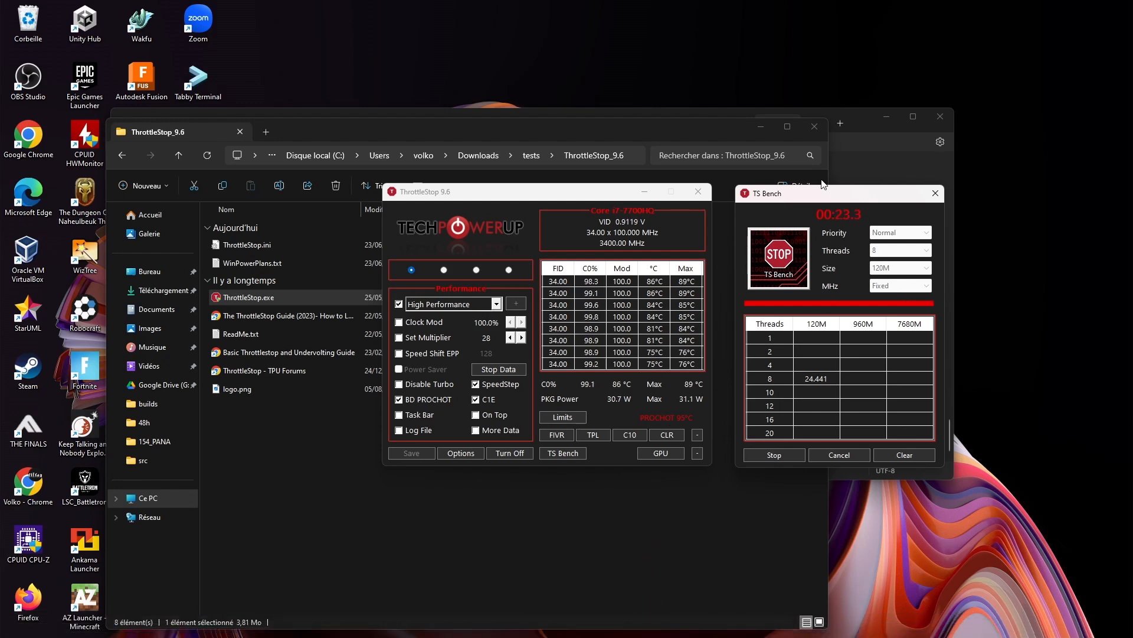
{"action": "left_click_drag", "start_coordinate": [801, 199], "coordinate": [833, 197]}
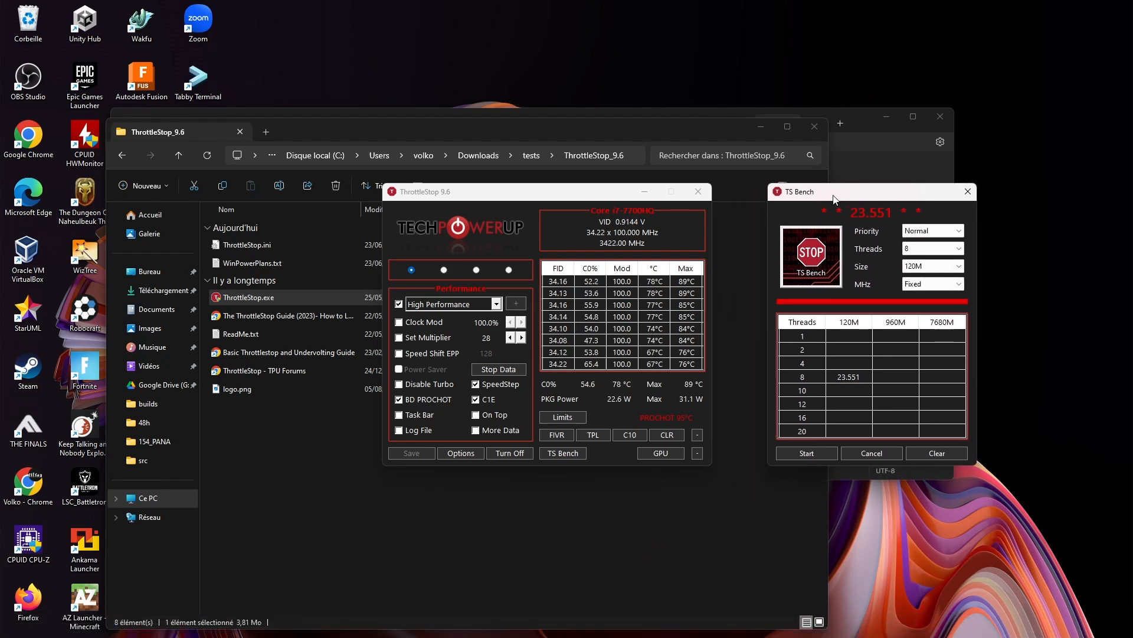
Reopen ThrottleStop.ini from the ThrottleStop_9.6 folder and look through it for the saved FIVR voltage entries
{"action": "left_click", "coordinate": [533, 505]}
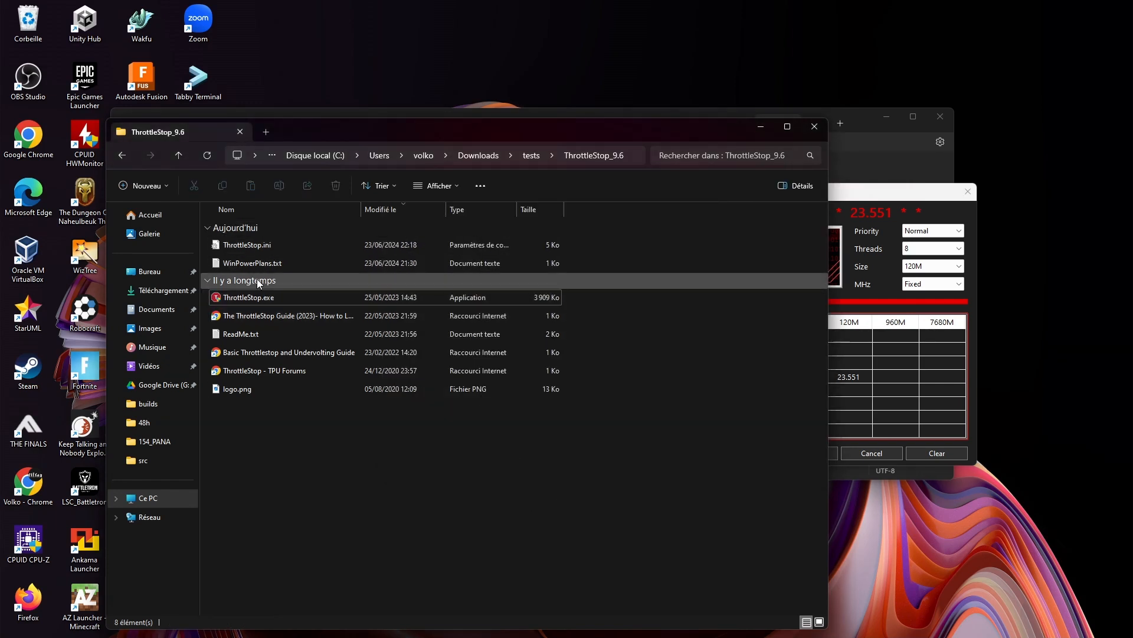
{"action": "left_click", "coordinate": [254, 244]}
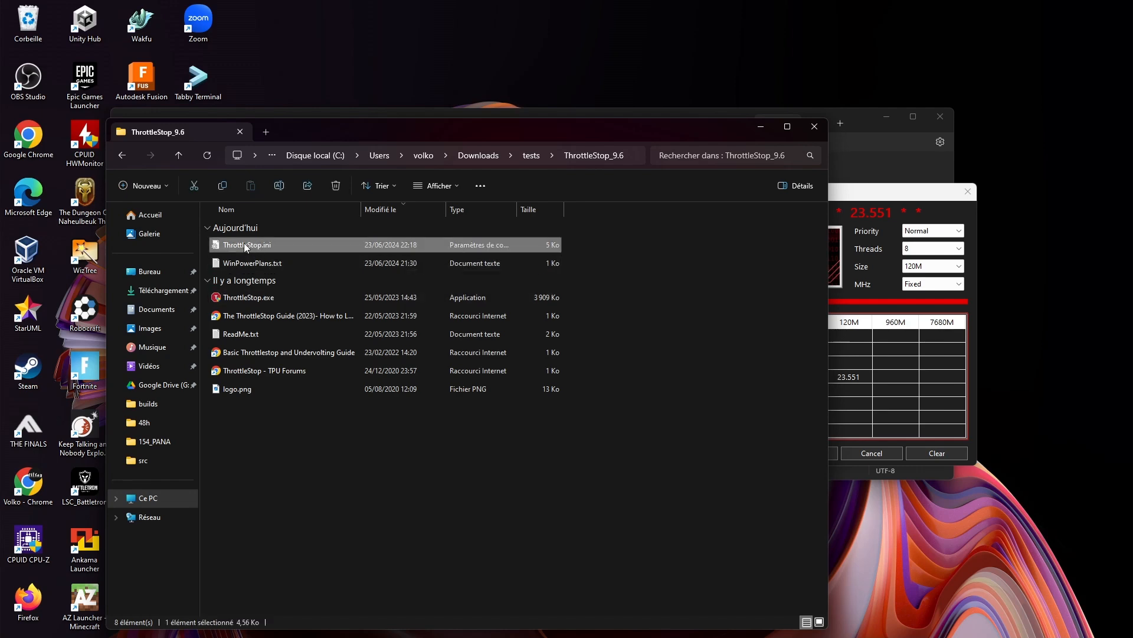
{"action": "right_click", "coordinate": [244, 244]}
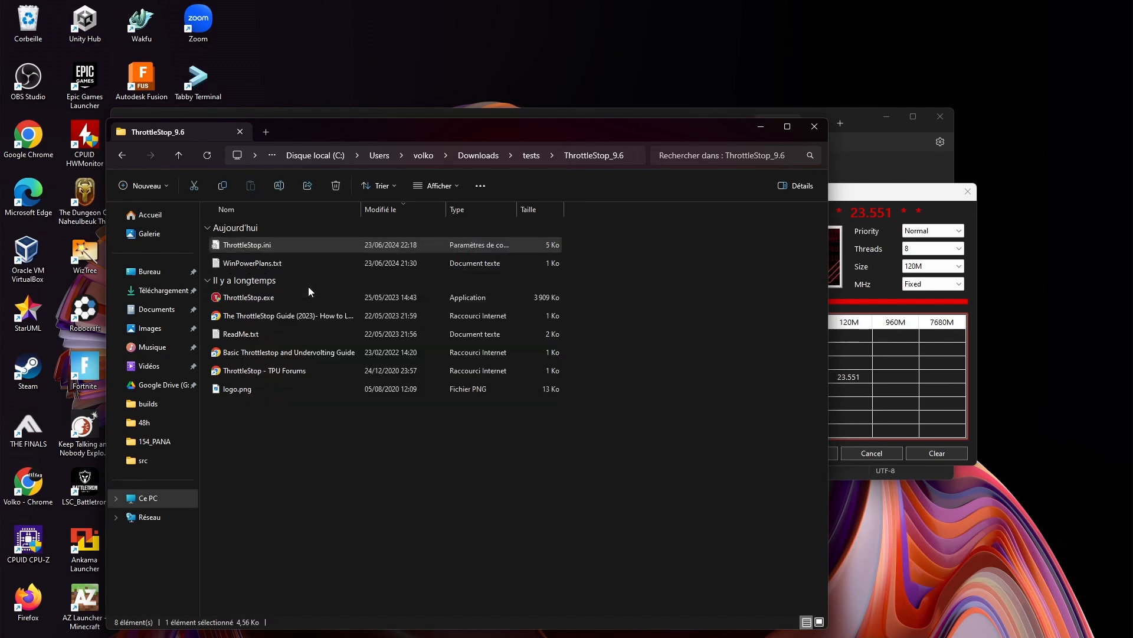
{"action": "left_click", "coordinate": [308, 285]}
{"action": "scroll", "coordinate": [288, 316], "scroll_direction": "down", "scroll_amount": 20}
{"action": "scroll", "coordinate": [288, 321], "scroll_direction": "down", "scroll_amount": 15}
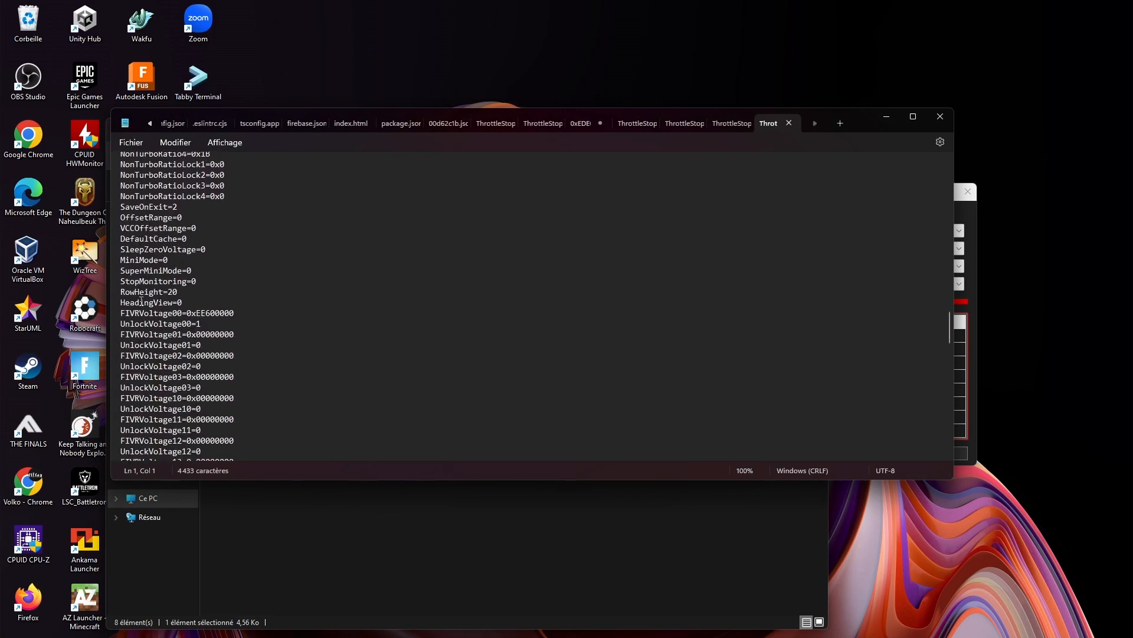
Highlight the FIVRVoltage00 entry in ThrottleStop.ini and switch to ThrottleStop to open its FIVR settings
{"action": "left_click_drag", "start_coordinate": [122, 313], "coordinate": [239, 313]}
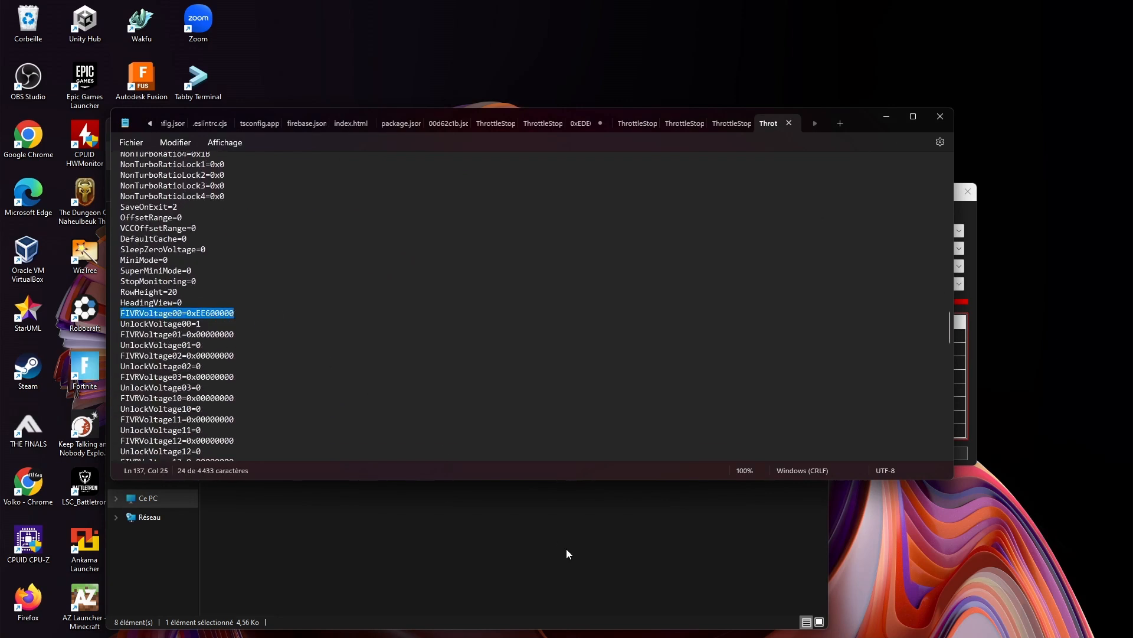
{"action": "left_click", "coordinate": [551, 539]}
{"action": "left_click", "coordinate": [968, 239]}
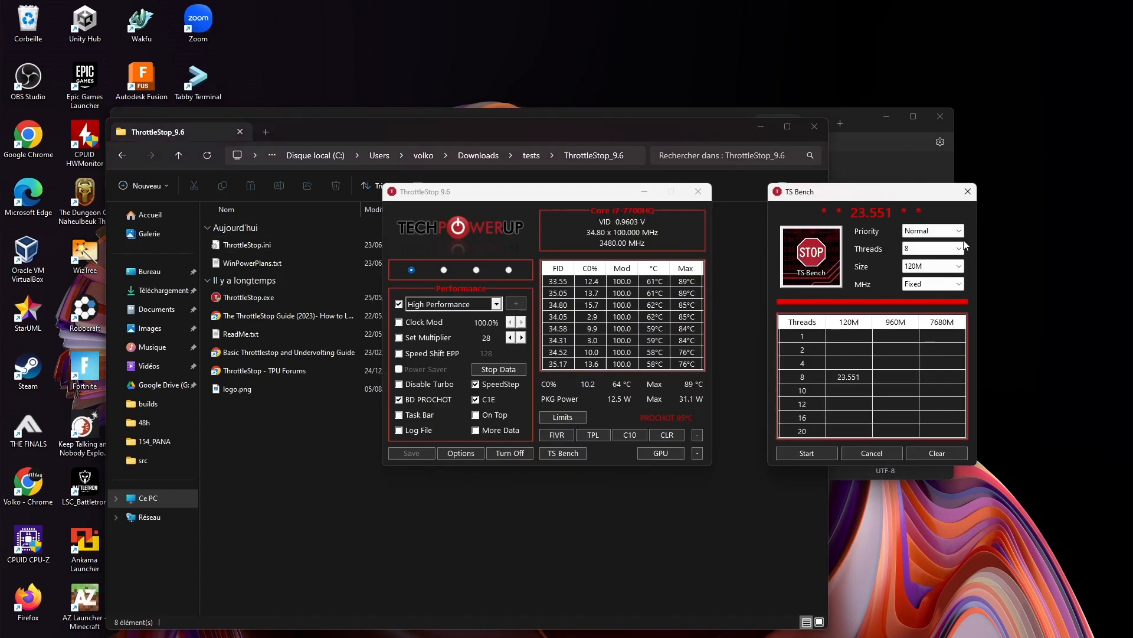
{"action": "left_click", "coordinate": [558, 435]}
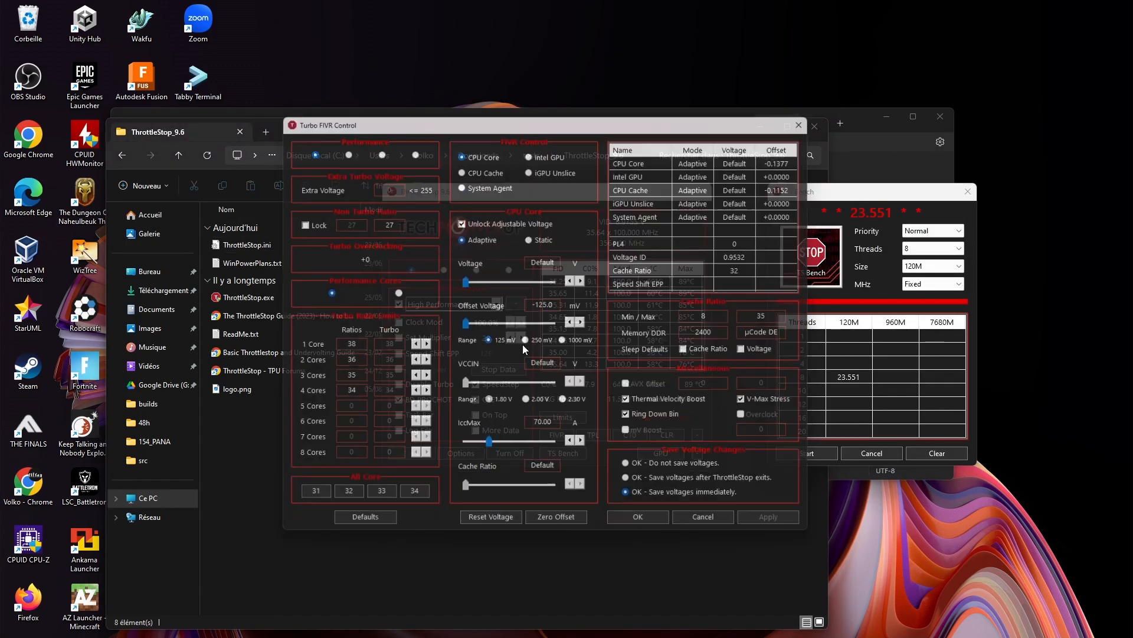
Arrange the Turbo FIVR Control window beside ThrottleStop.ini so the offset voltages and the FIVRVoltage00 entry can be compared
{"action": "left_click_drag", "start_coordinate": [403, 121], "coordinate": [577, 148]}
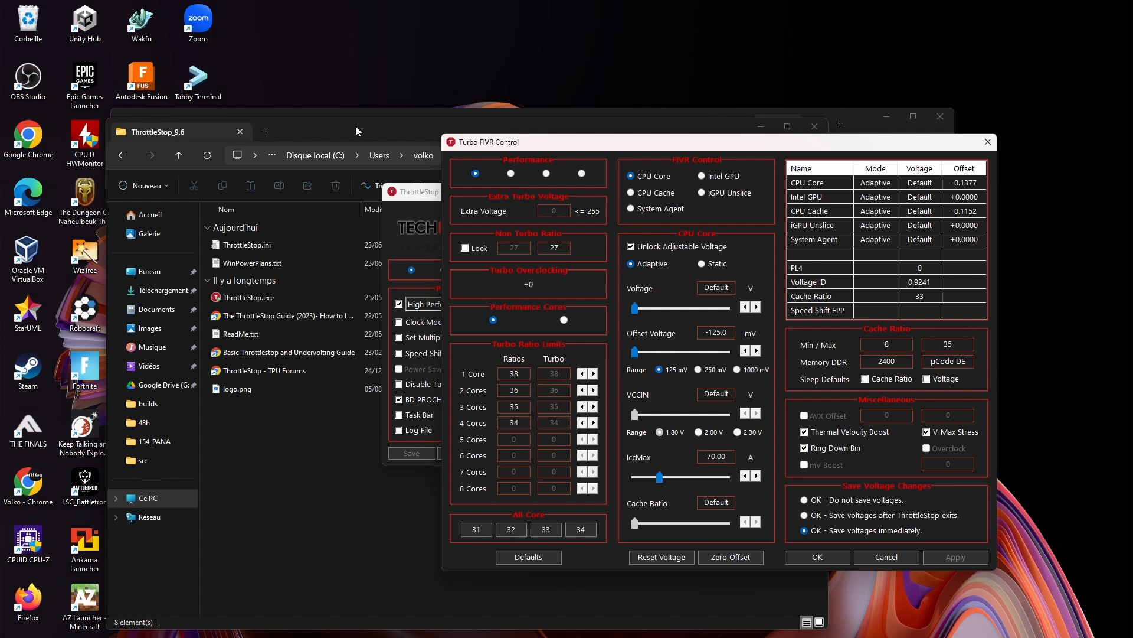
{"action": "left_click_drag", "start_coordinate": [356, 126], "coordinate": [343, 240]}
{"action": "left_click", "coordinate": [348, 109]}
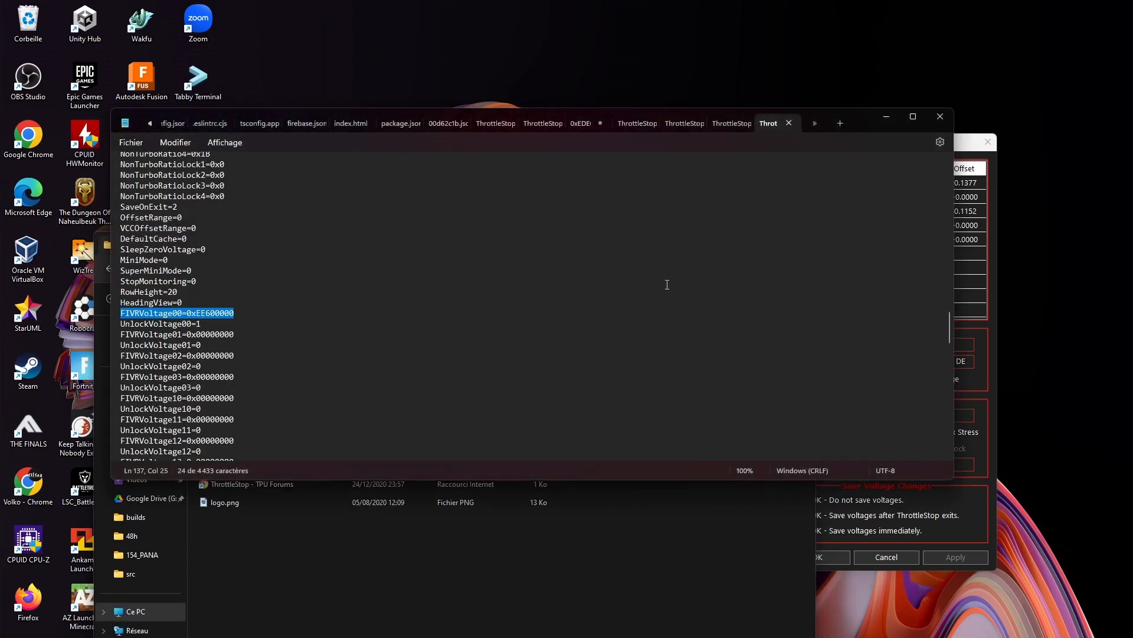
{"action": "left_click_drag", "start_coordinate": [802, 127], "coordinate": [677, 132]}
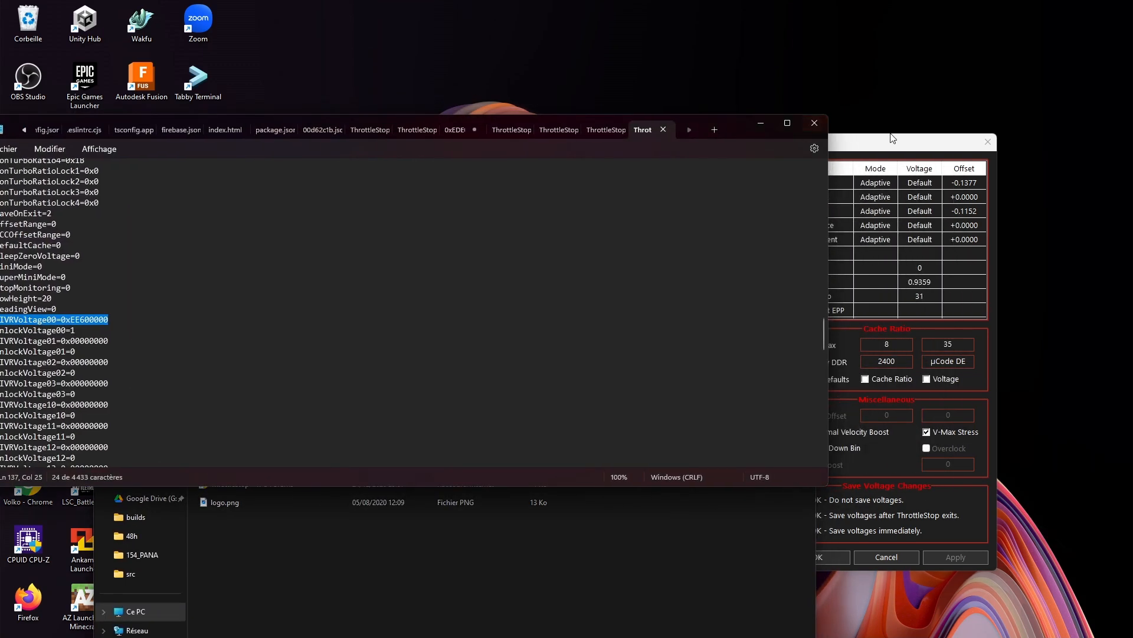
{"action": "left_click_drag", "start_coordinate": [896, 149], "coordinate": [856, 116]}
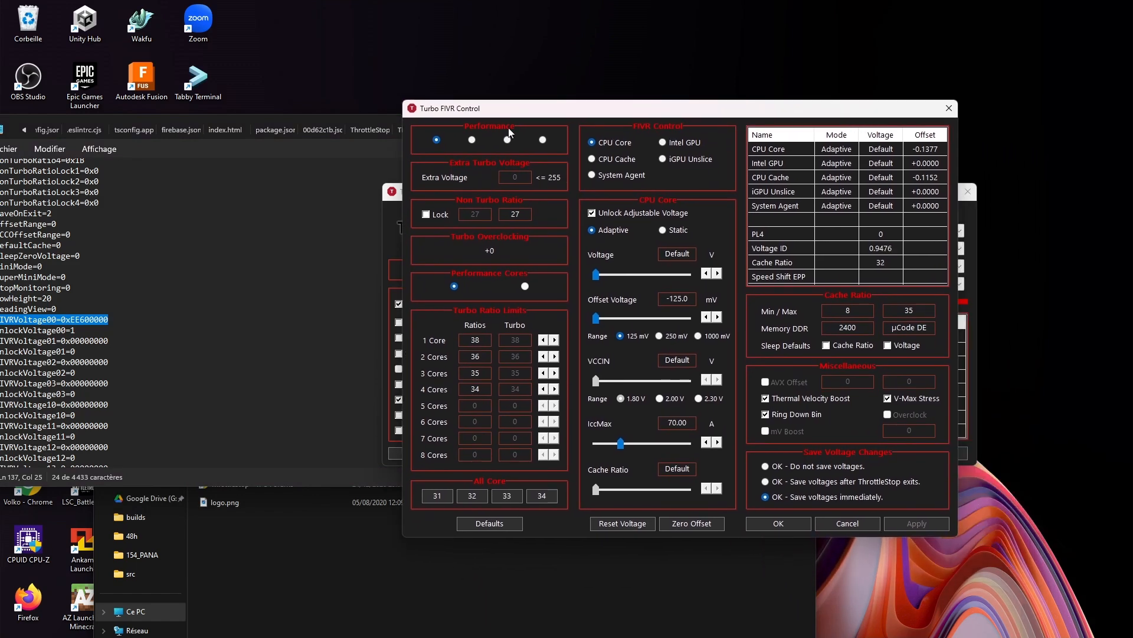
{"action": "left_click_drag", "start_coordinate": [349, 118], "coordinate": [410, 122]}
{"action": "left_click", "coordinate": [491, 199]}
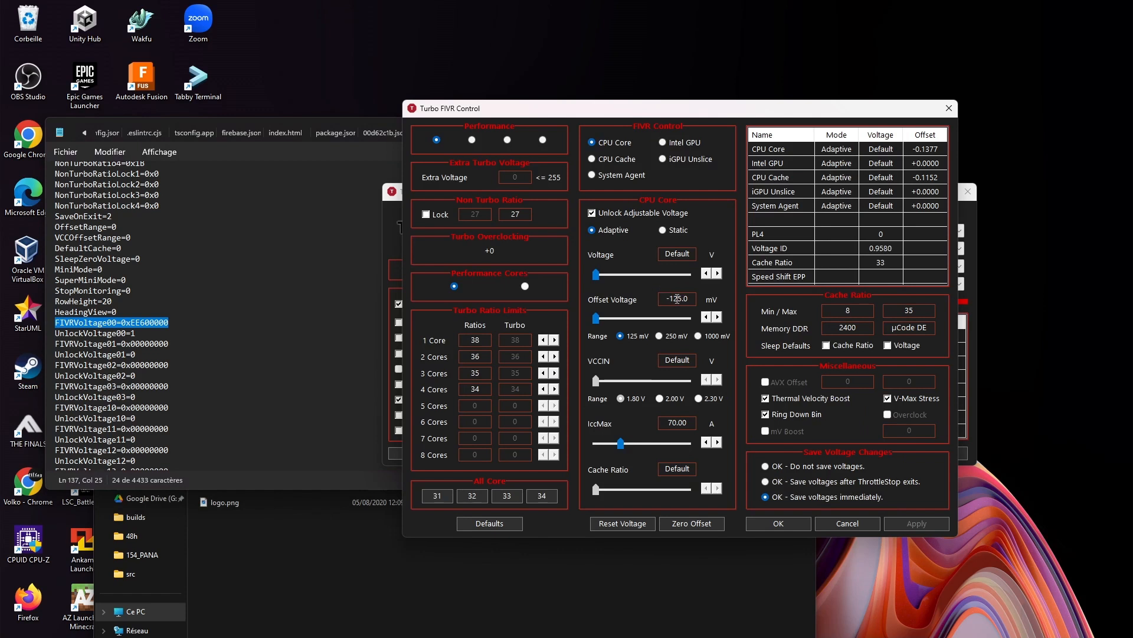
Examine the hexadecimal value of FIVRVoltage00 against the CPU Core offset voltage, and return to the ThrottleStop_9.6 folder
{"action": "left_click", "coordinate": [127, 322]}
{"action": "double_click", "coordinate": [134, 323]}
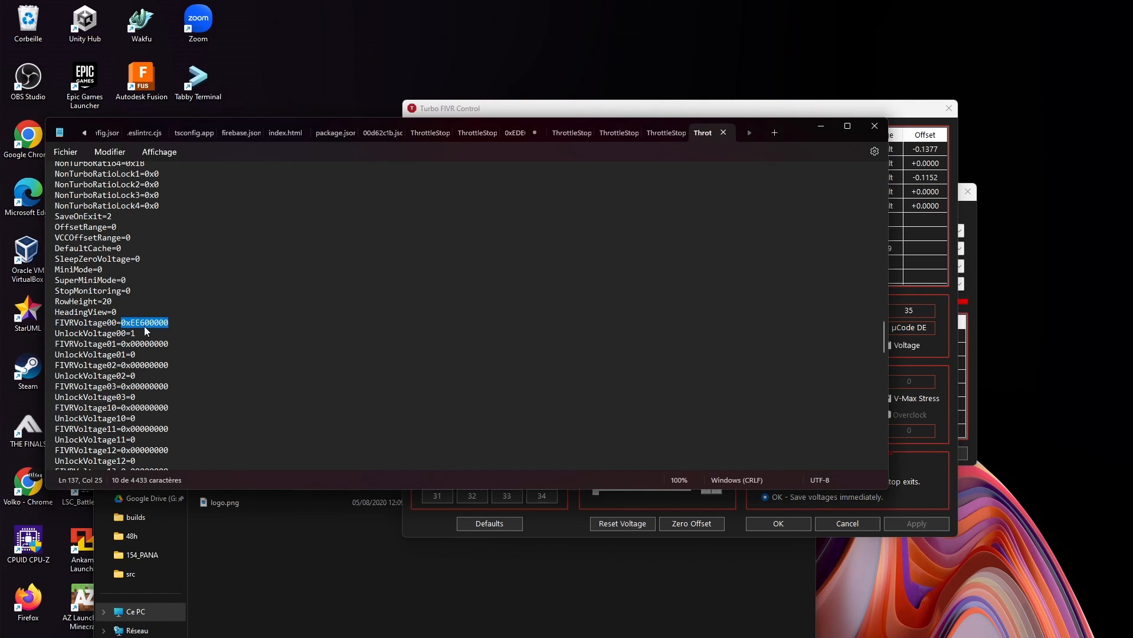
{"action": "left_click_drag", "start_coordinate": [166, 323], "coordinate": [144, 323]}
{"action": "left_click_drag", "start_coordinate": [121, 344], "coordinate": [164, 323]}
{"action": "left_click", "coordinate": [547, 112]}
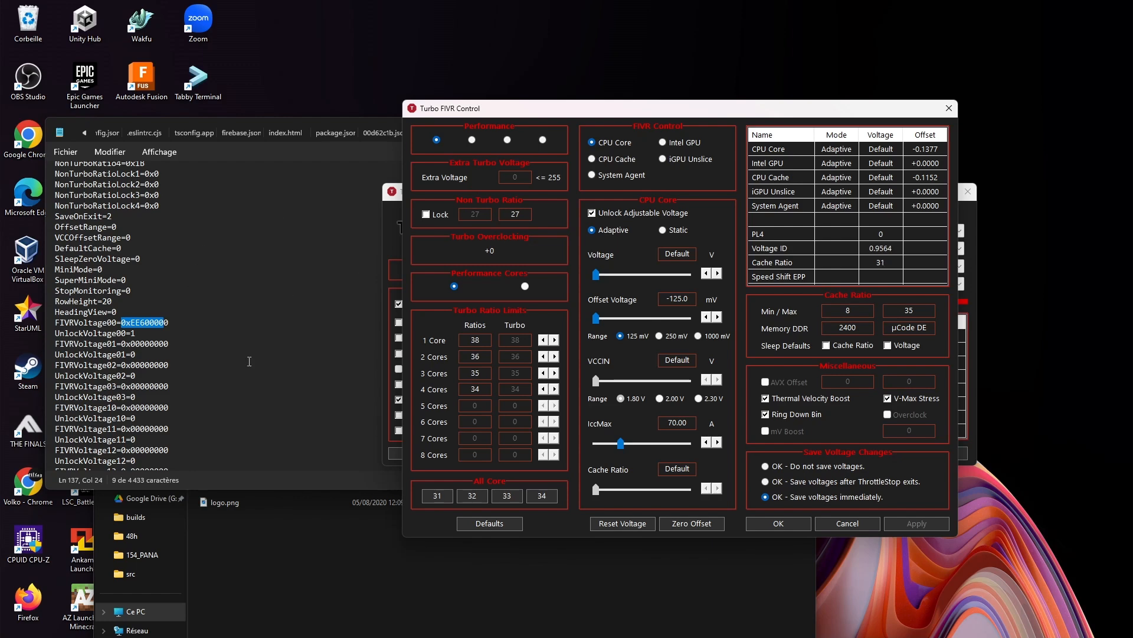
{"action": "left_click", "coordinate": [387, 566]}
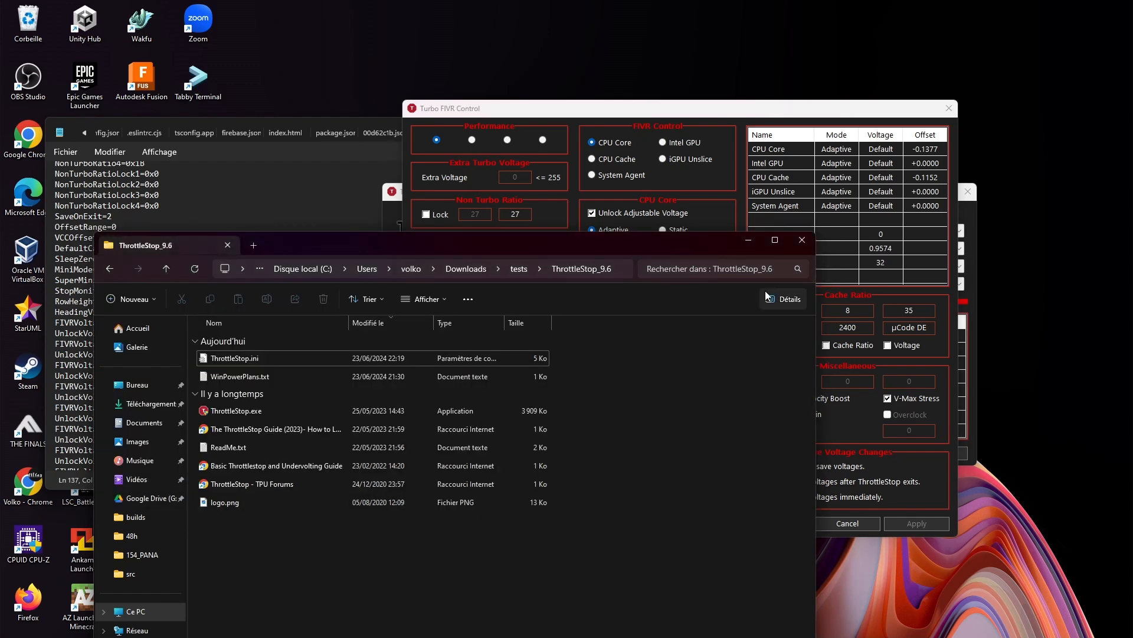